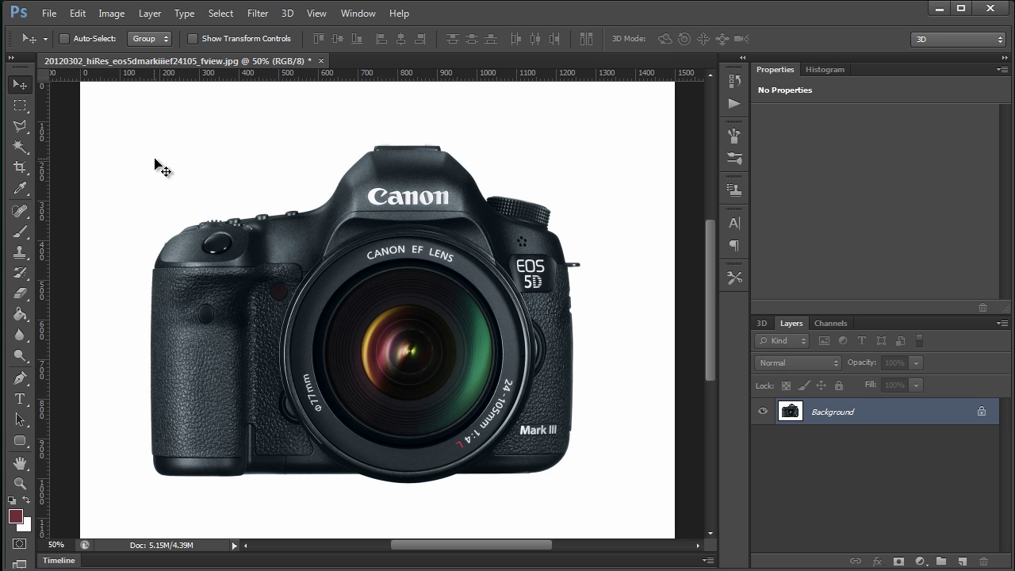
Magic-wand the white background at tolerance 50, then invert the selection to isolate the camera
click(20, 146)
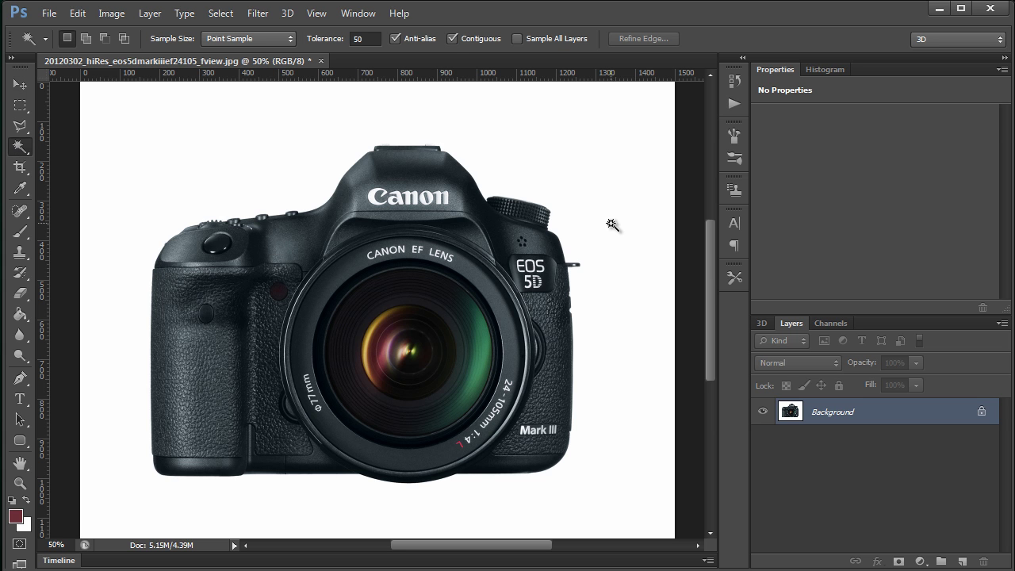
click(578, 167)
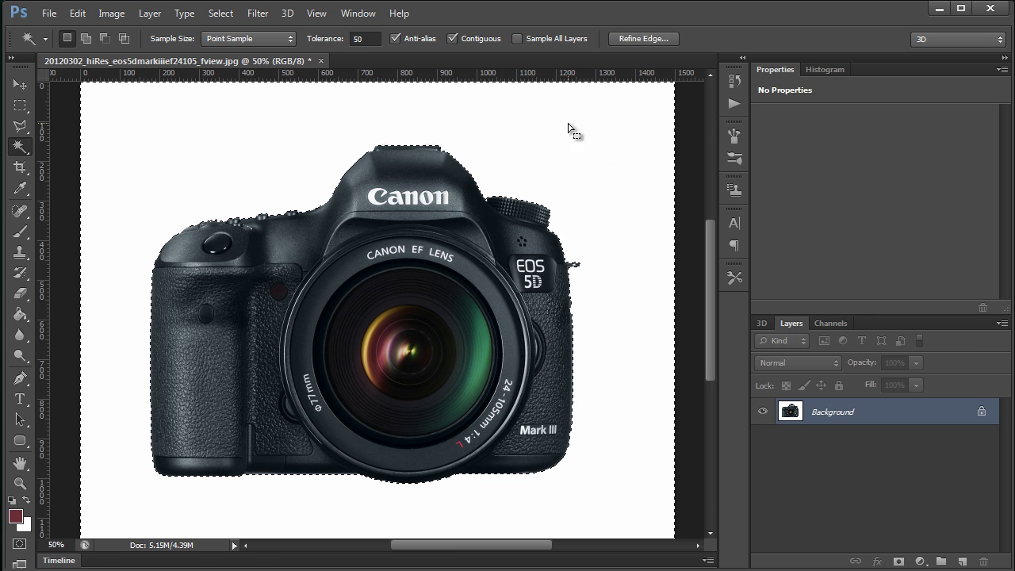
click(376, 39)
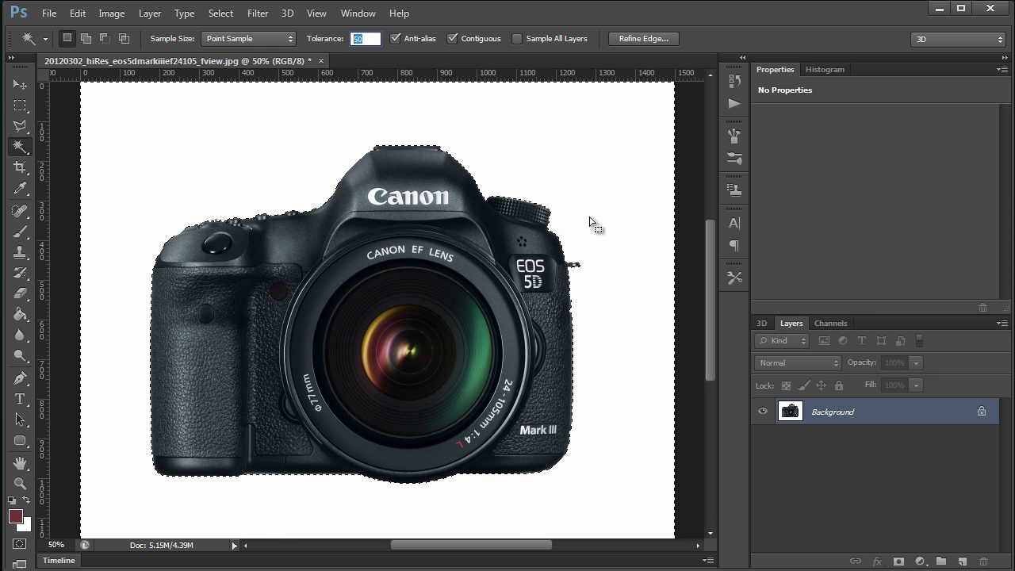
key(ctrl+shift+i)
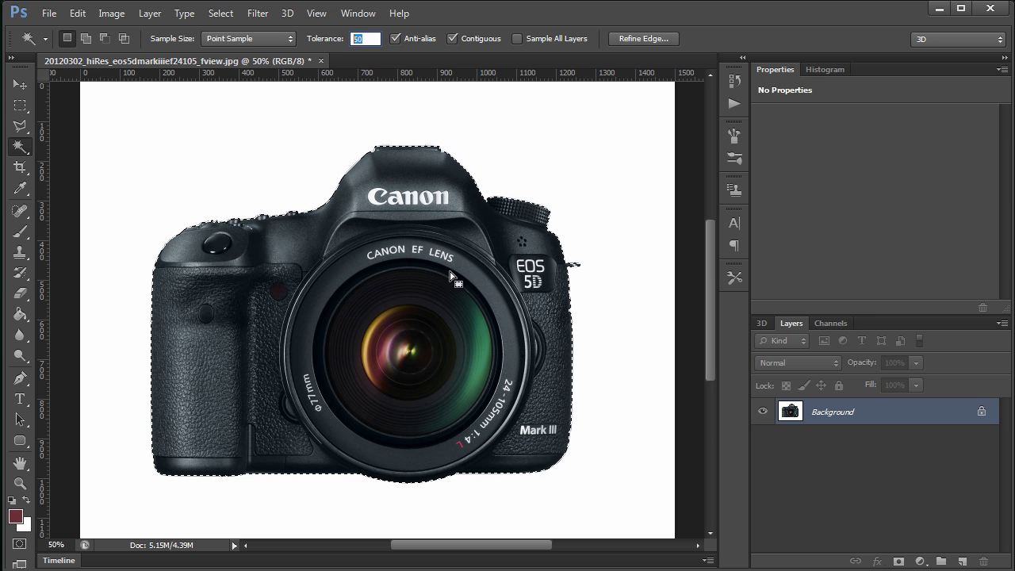
Refine the camera selection's edge with Shift Edge -59% and a 0.5 px feather
click(646, 39)
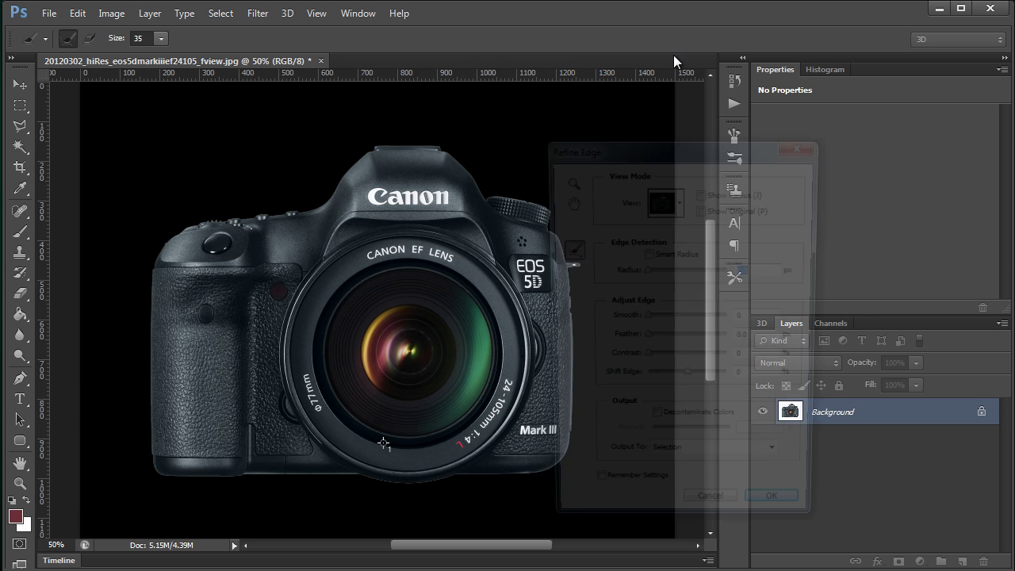
drag(698, 157, 800, 101)
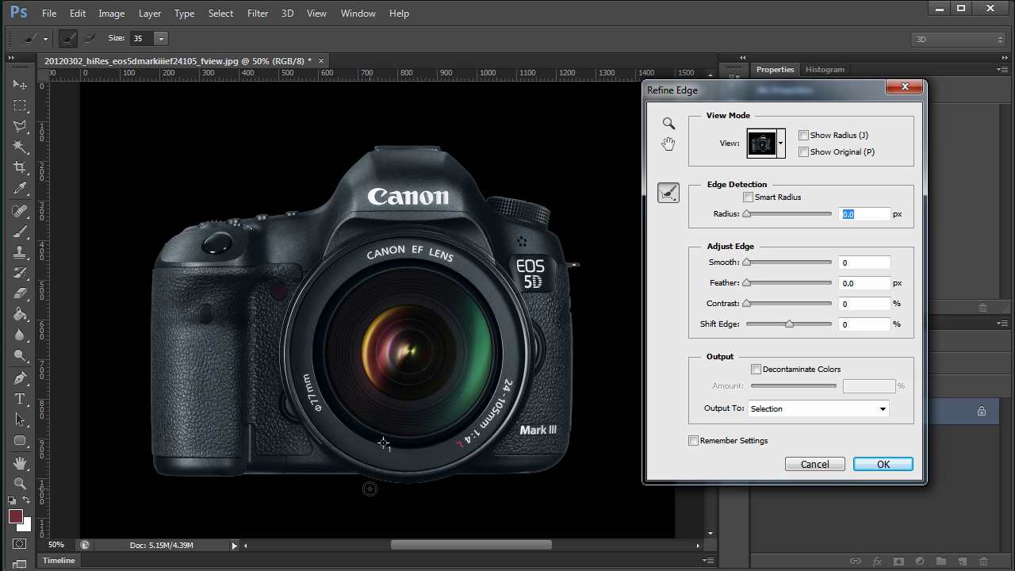
drag(790, 326, 764, 324)
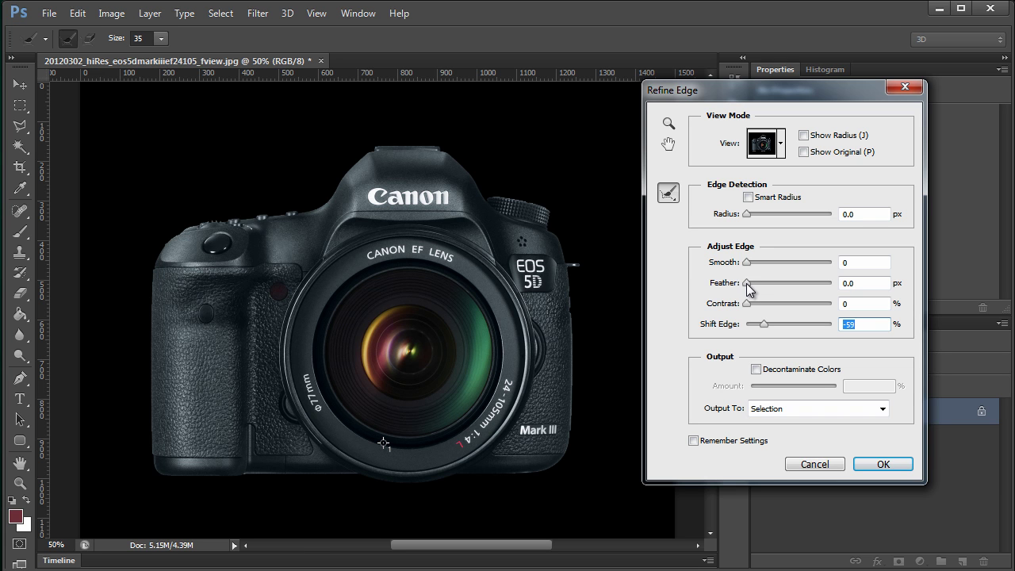
drag(746, 283, 749, 284)
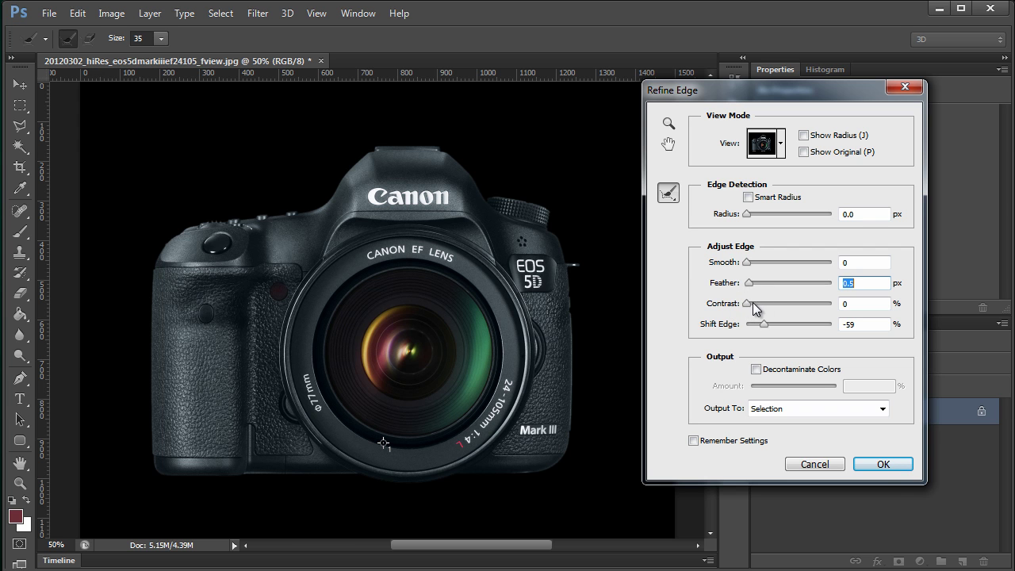
click(883, 465)
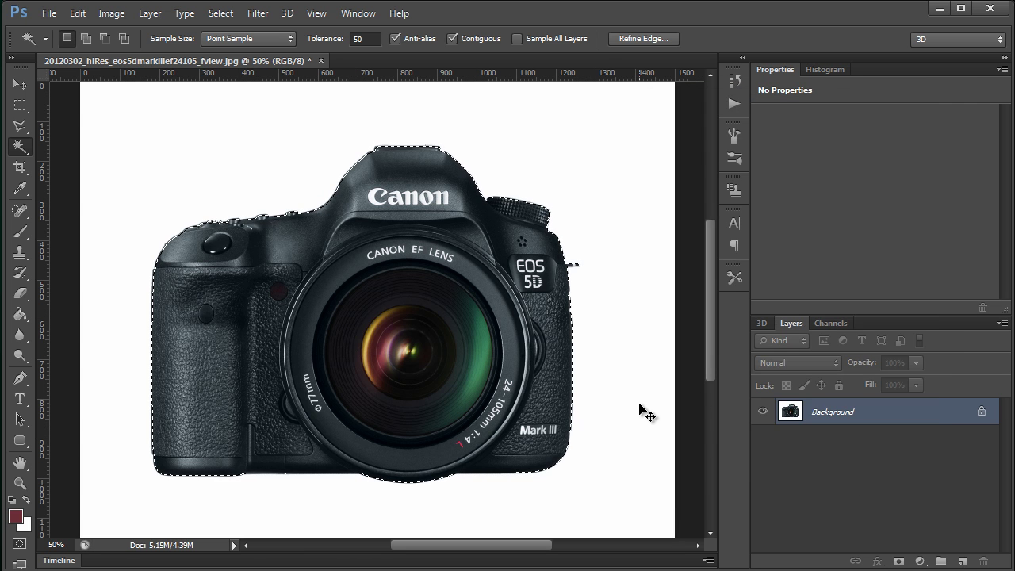
Copy the camera onto Layer 1 and Layer 1 copy, then flip Layer 1 vertically
key(ctrl+j)
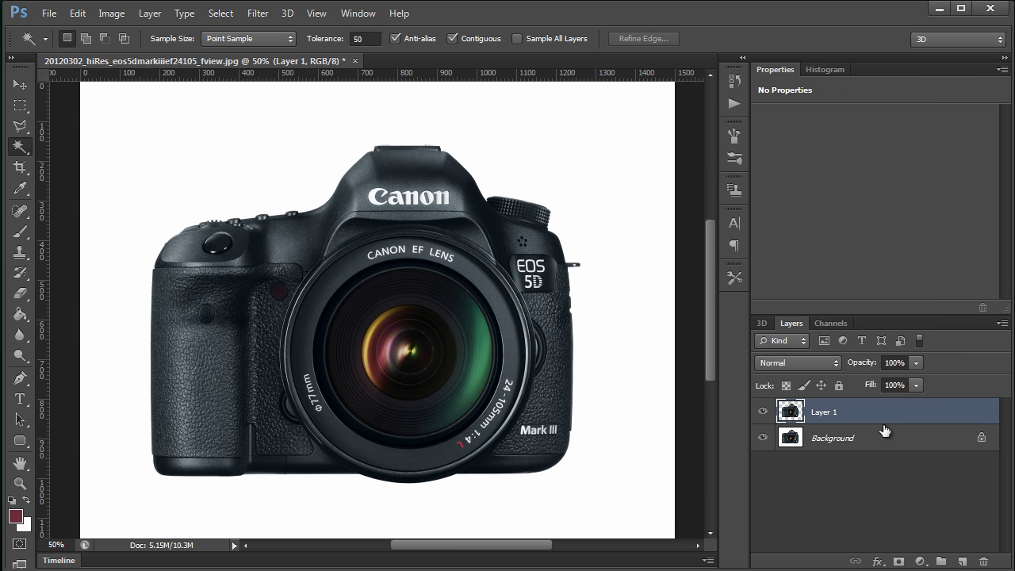
key(ctrl+j)
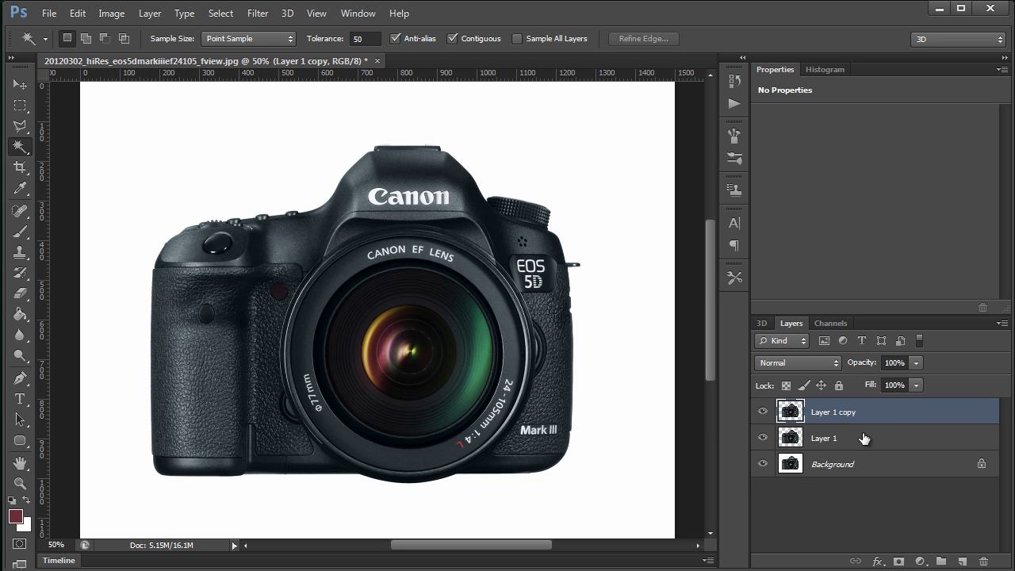
click(864, 443)
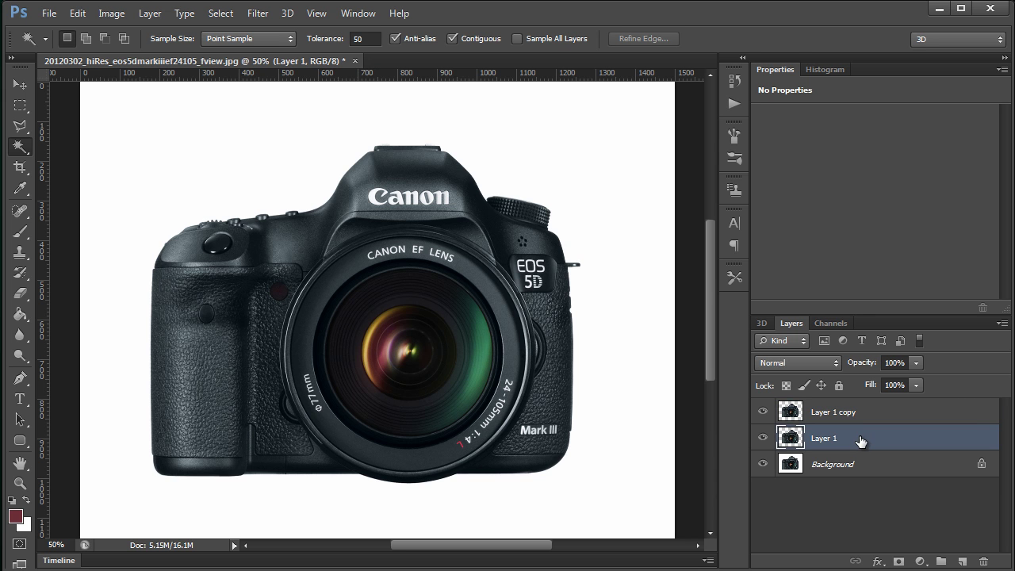
key(ctrl+t)
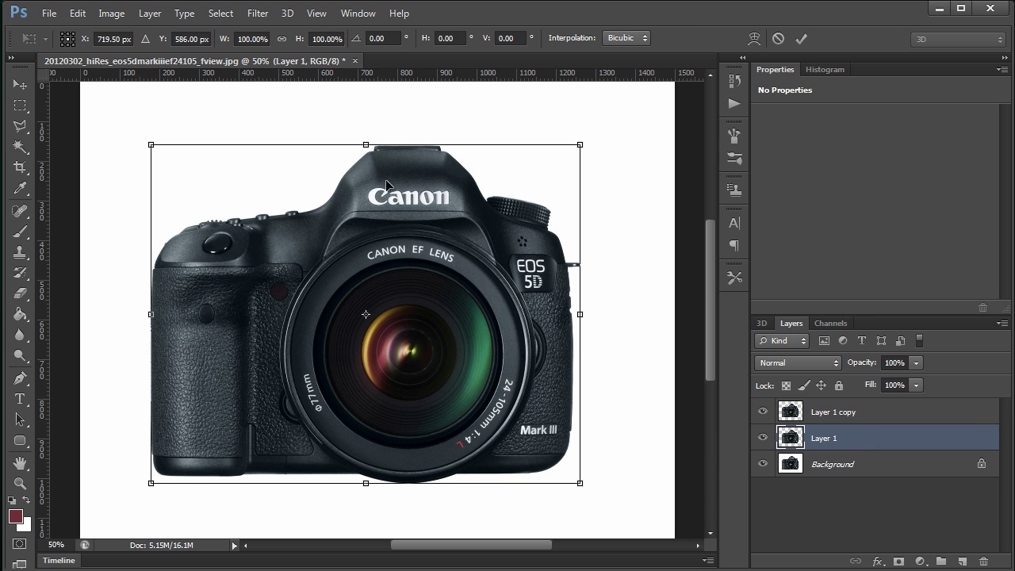
right_click(349, 224)
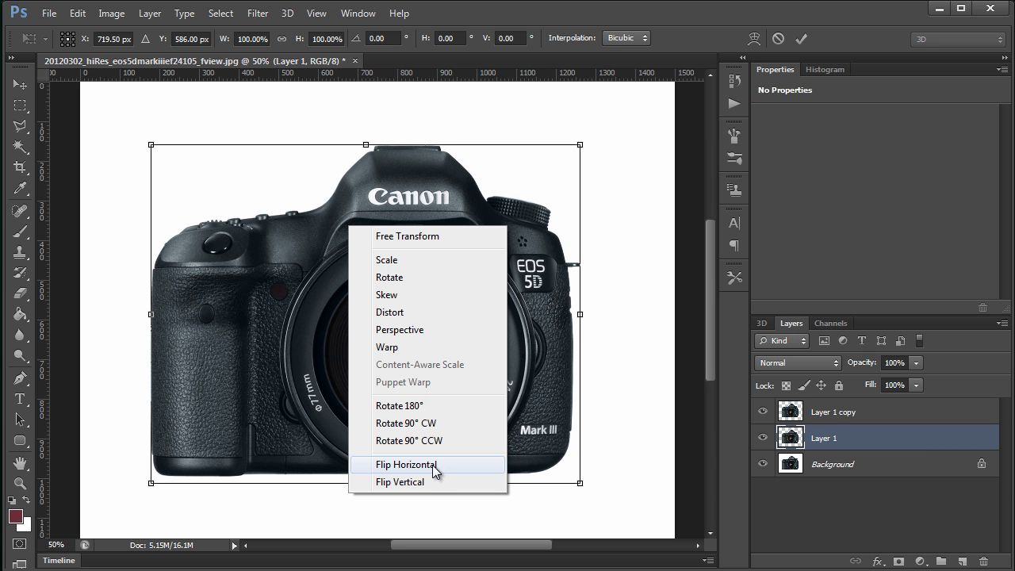
click(413, 482)
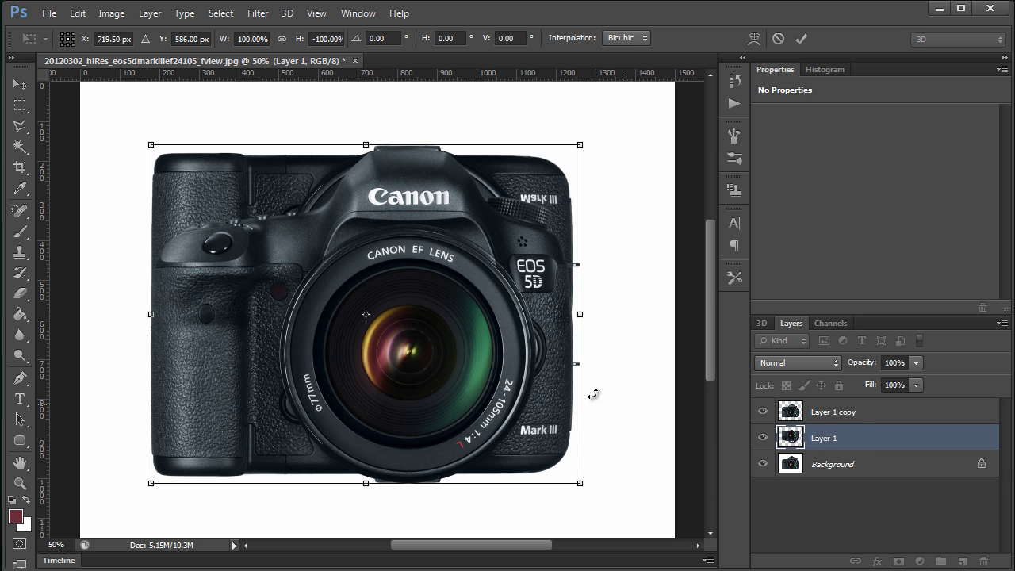
key(Return)
key(w)
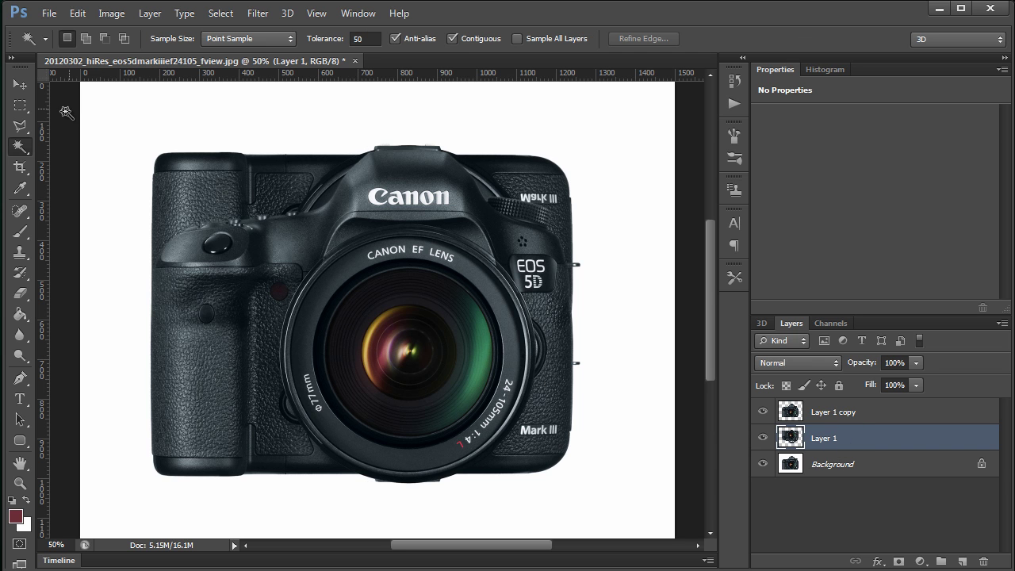
Move the flipped Layer 1 below the camera and fade it to 32% opacity
click(20, 84)
drag(278, 195, 295, 502)
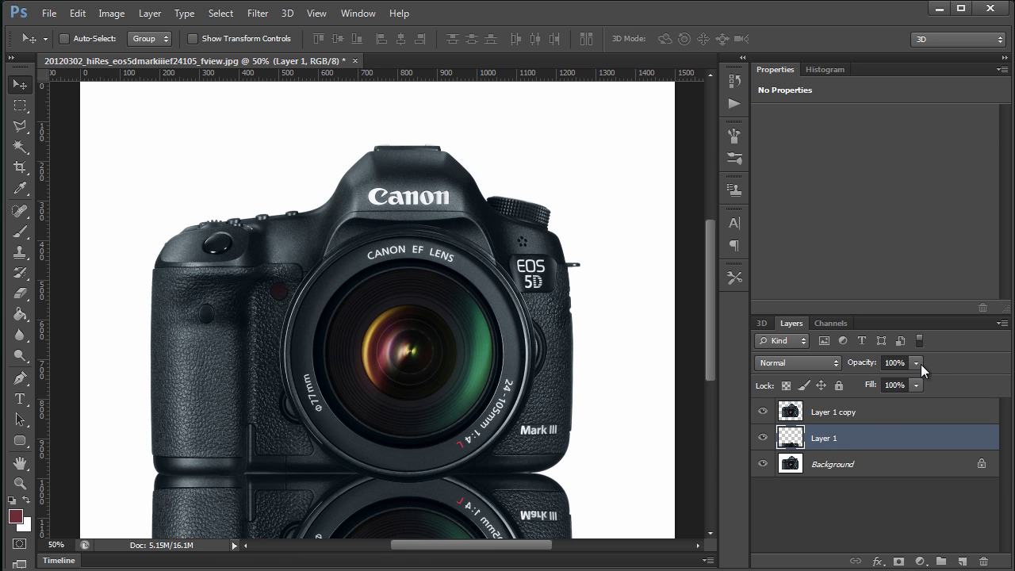
click(917, 384)
drag(880, 381, 861, 381)
click(862, 443)
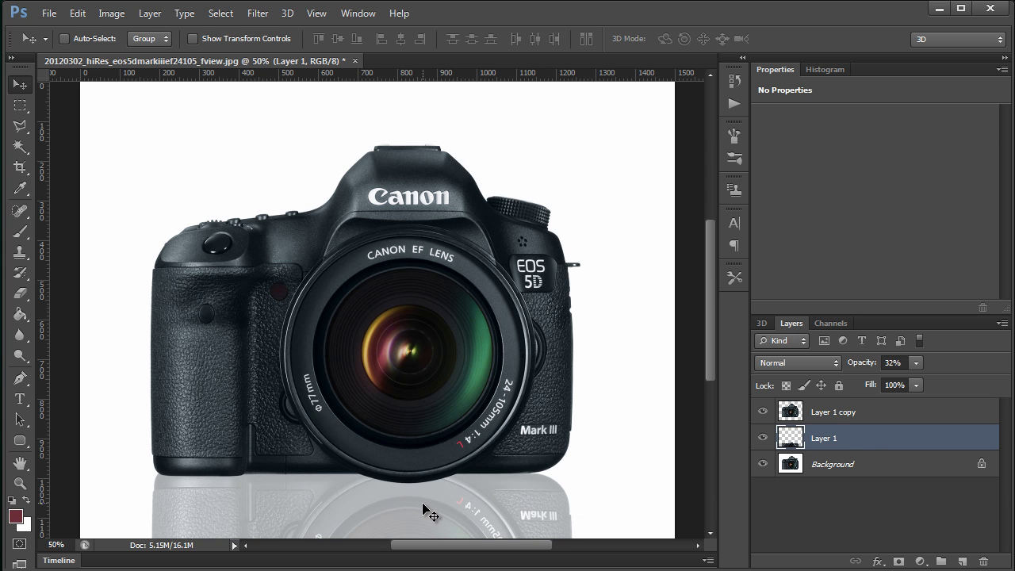
drag(421, 507, 423, 511)
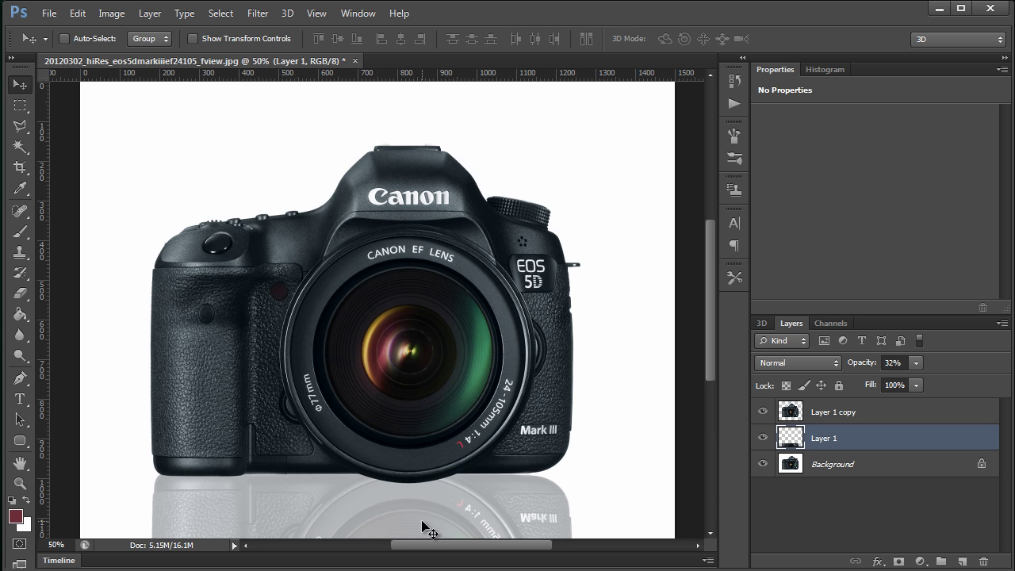
Add Layer 2 above Background and paint-bucket fill it with dark red sampled from the photo
click(872, 468)
click(962, 562)
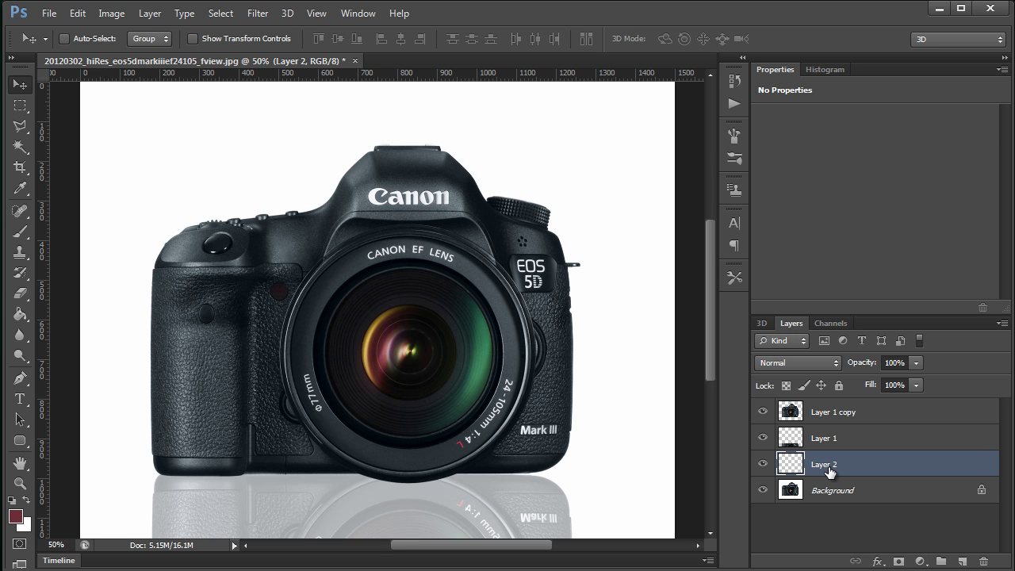
click(20, 315)
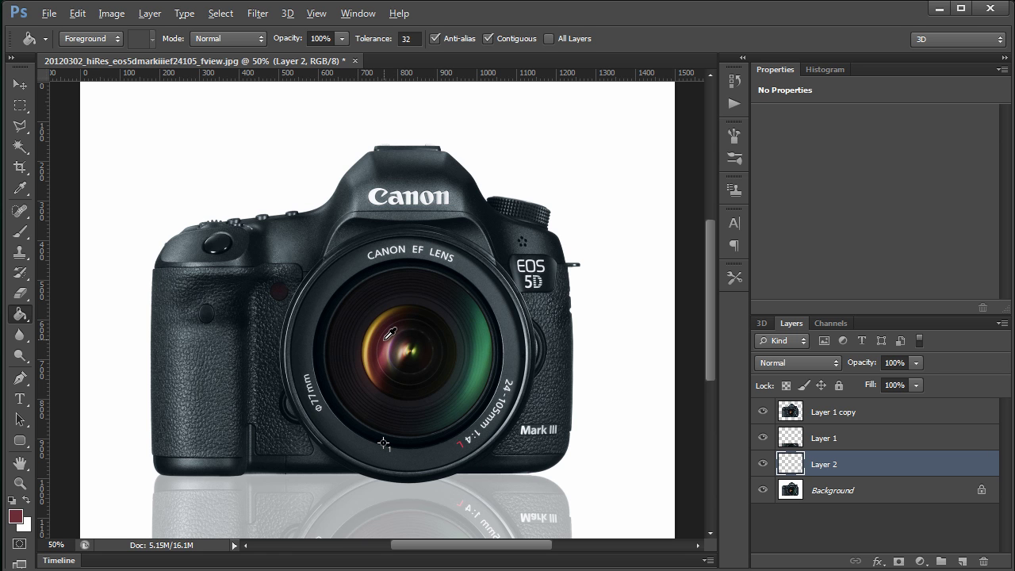
alt+click(385, 338)
click(135, 200)
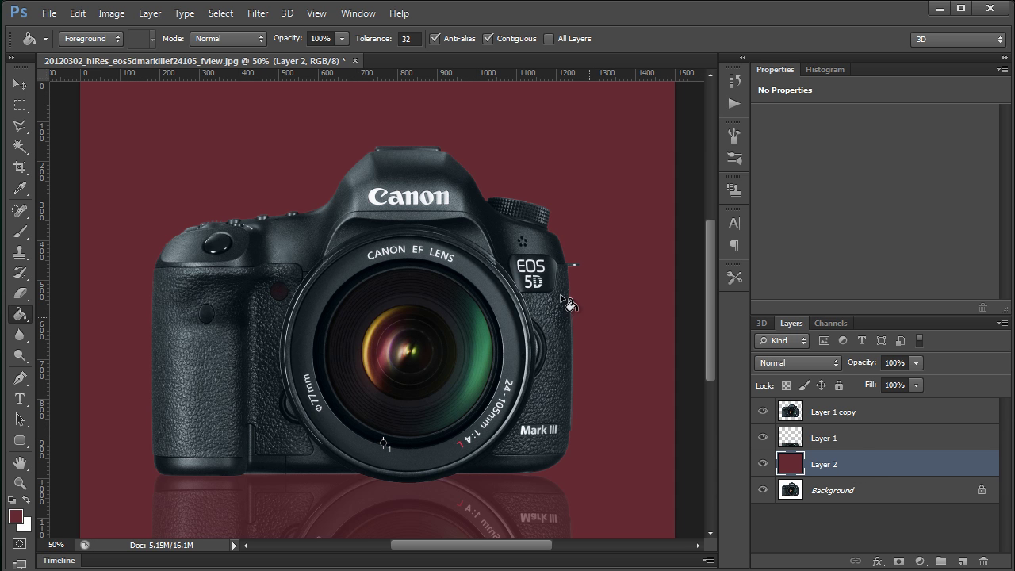
Apply a Lighting Effects point light to Layer 2, placed up-left behind the camera, Metallic kept at 35
click(258, 14)
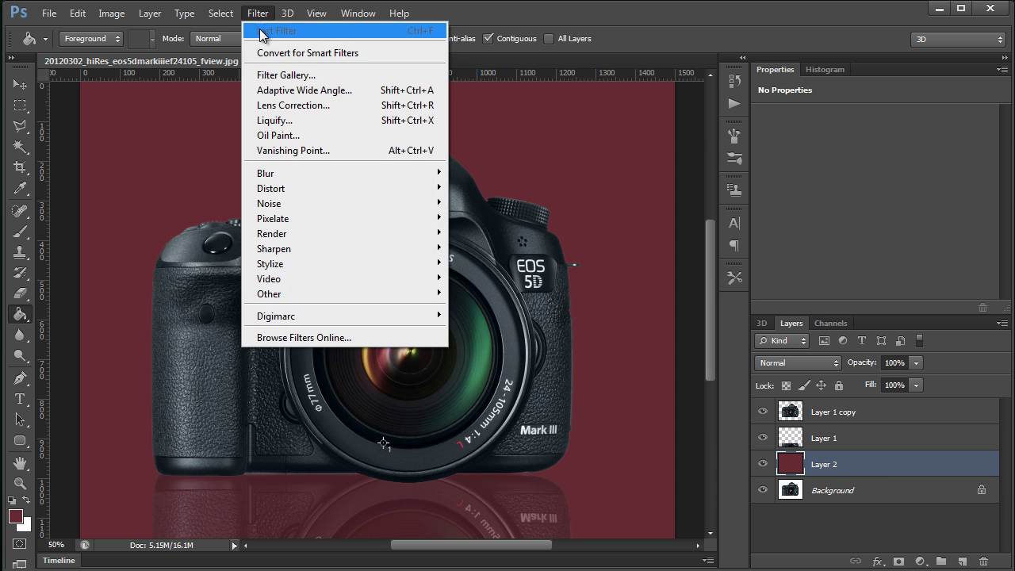
mouse_move(324, 232)
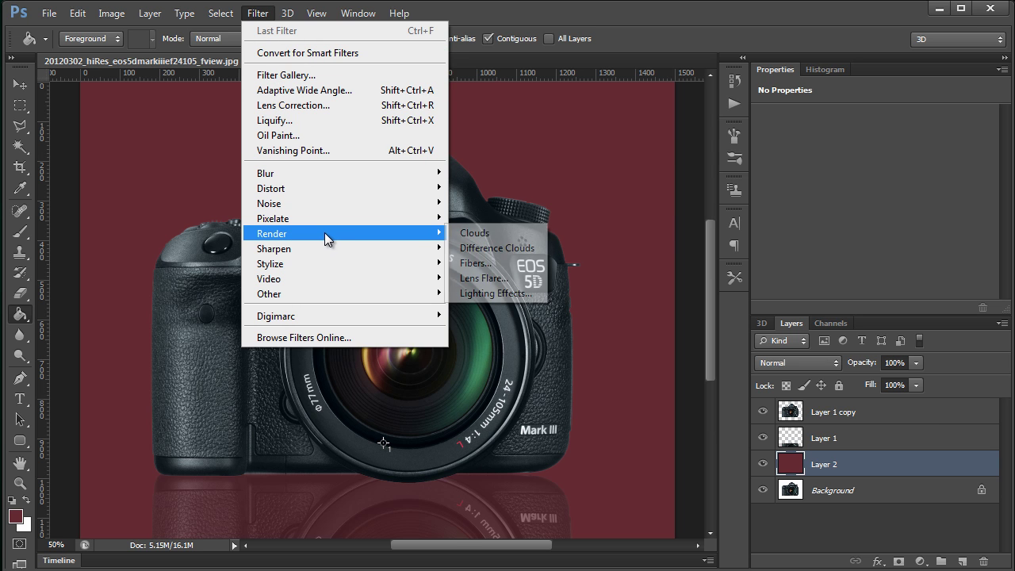
click(487, 294)
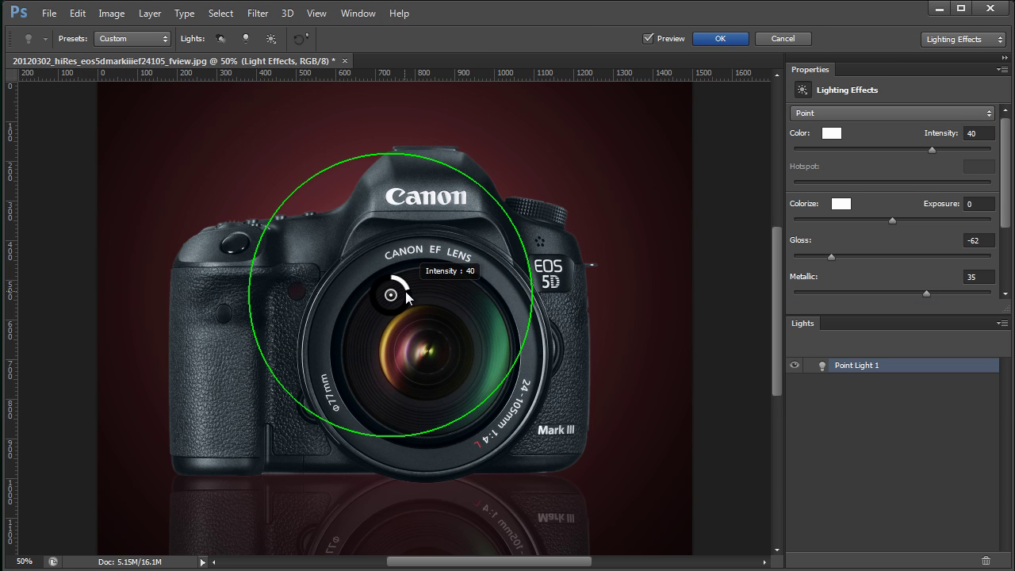
drag(395, 297, 318, 280)
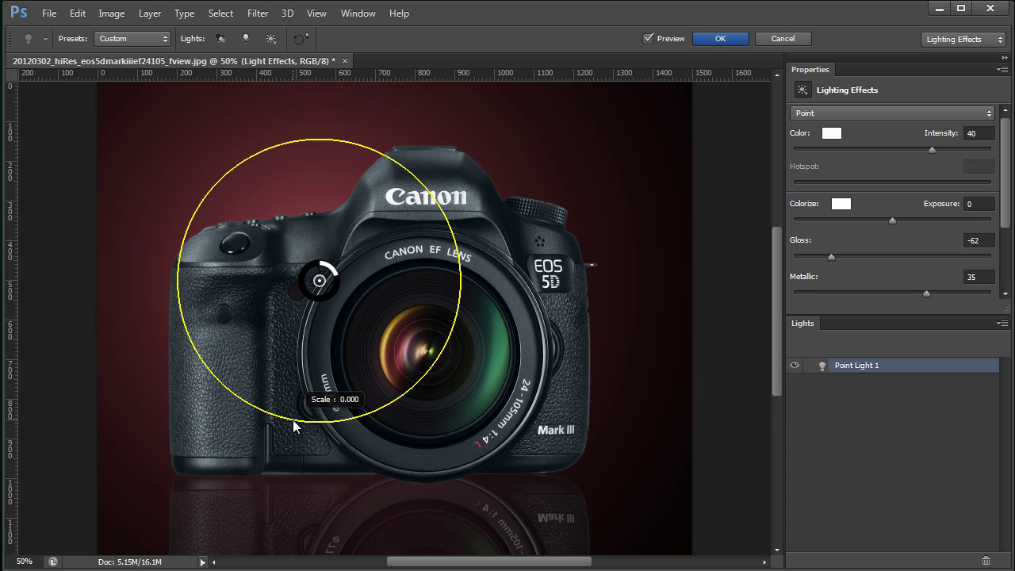
drag(331, 423, 326, 383)
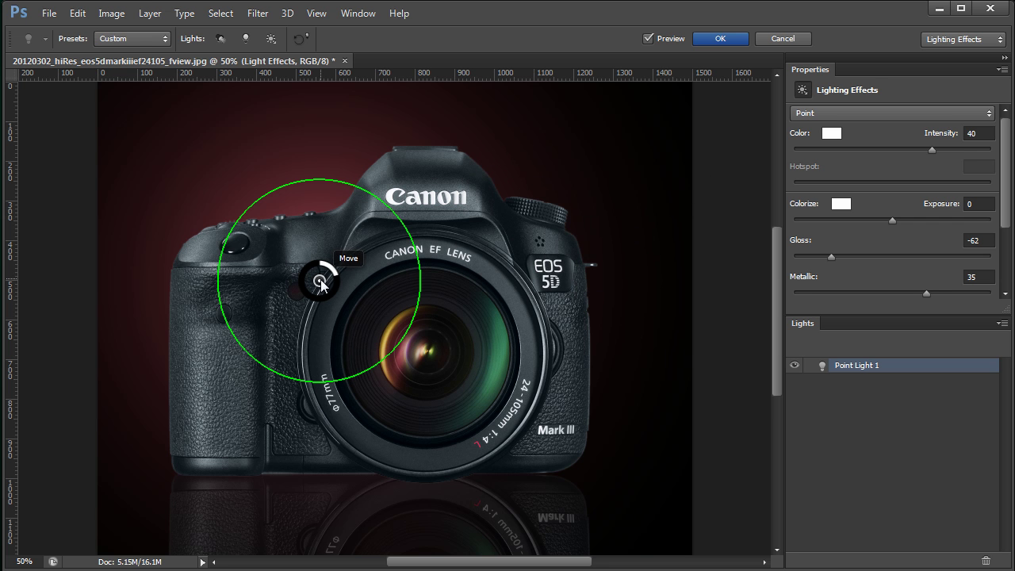
mouse_move(321, 284)
mouse_down()
mouse_move(312, 266)
mouse_move(306, 279)
mouse_move(316, 272)
mouse_up()
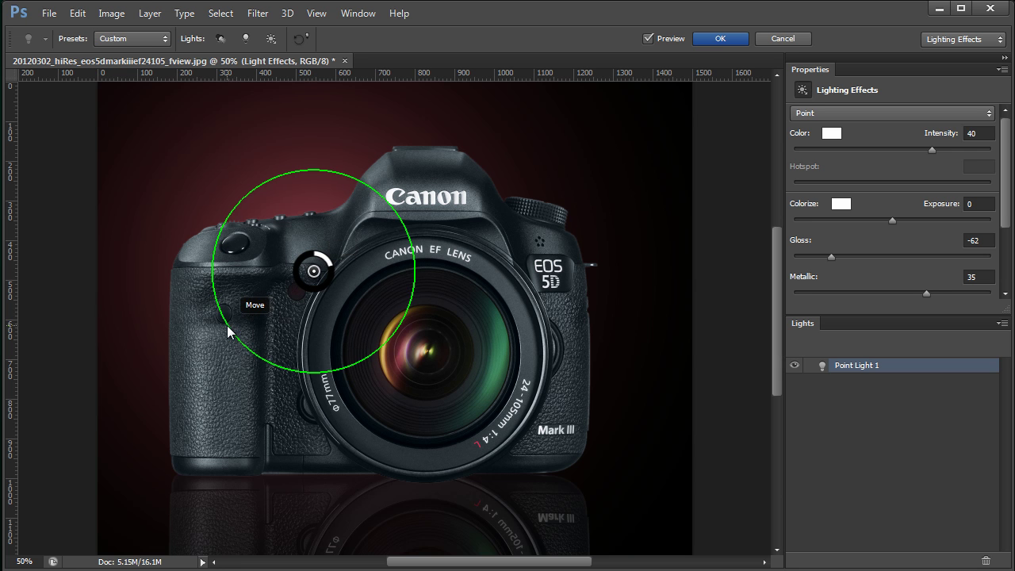
drag(229, 332, 218, 335)
drag(315, 267, 320, 278)
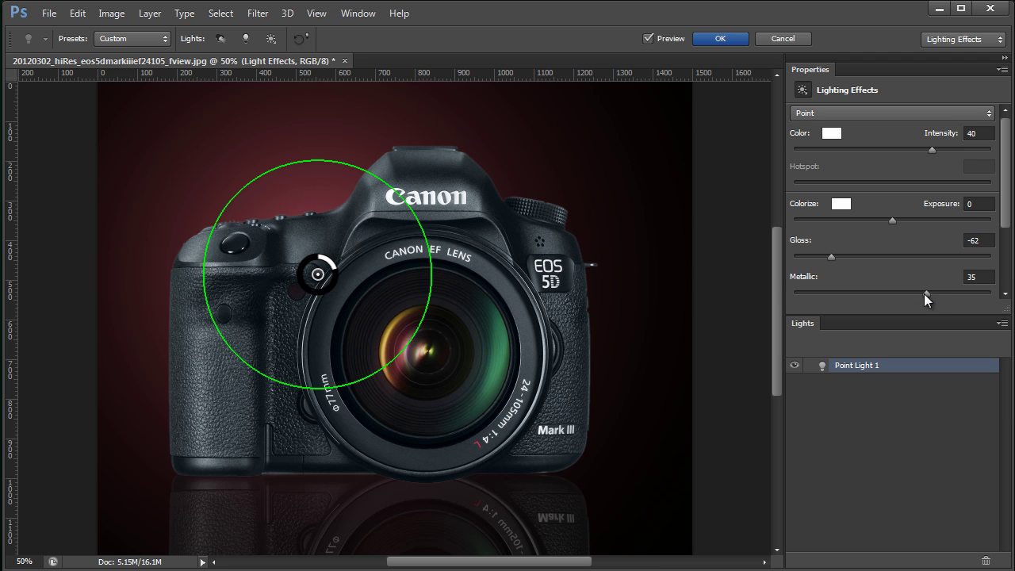
drag(925, 295, 905, 296)
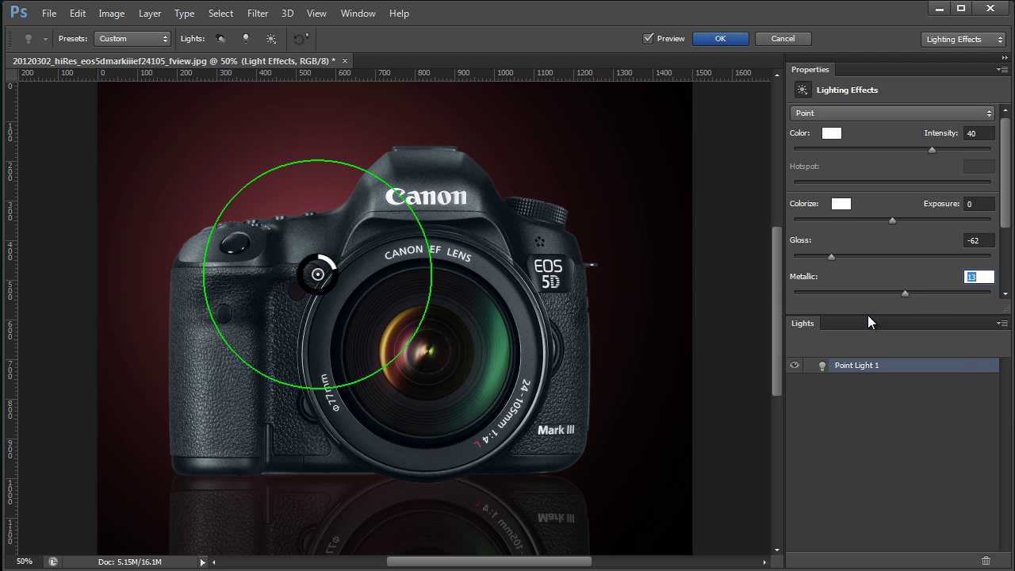
key(ctrl+z)
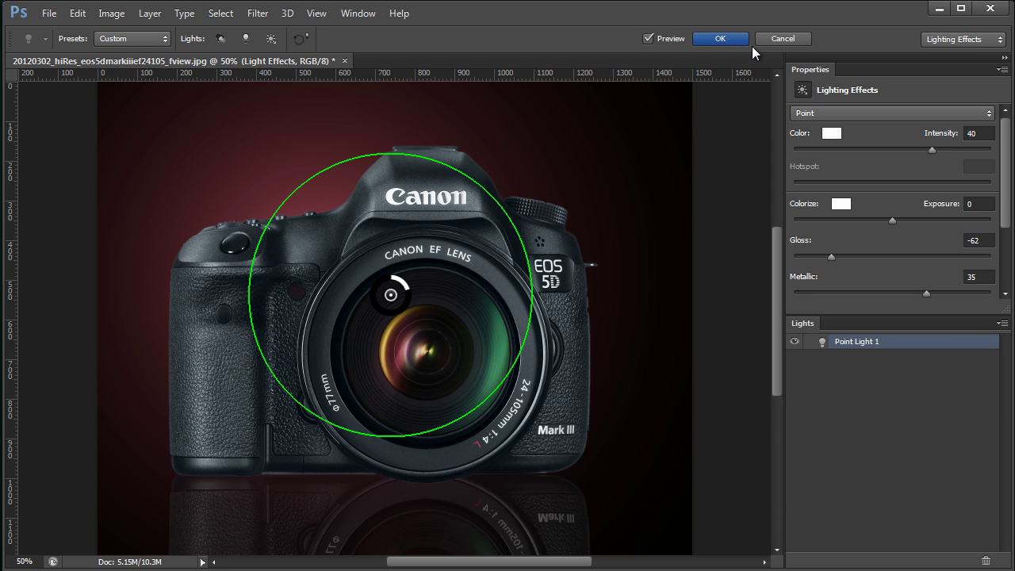
click(726, 38)
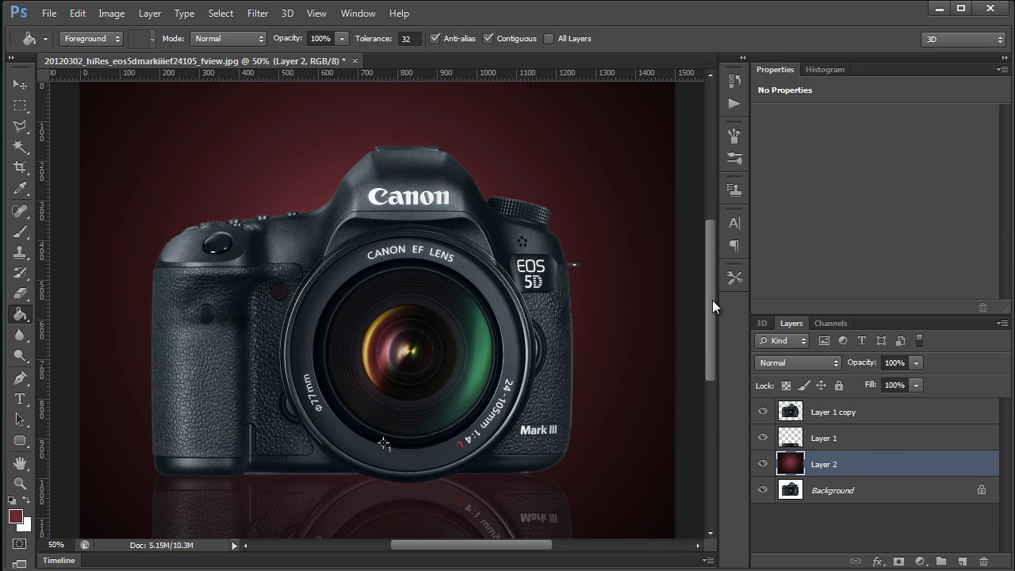
Zoom out, add Layer 3 above Layer 2, and fill it with green sampled from the lens
mouse_move(712, 299)
mouse_down()
mouse_move(712, 340)
mouse_move(713, 303)
mouse_up()
key(ctrl+minus)
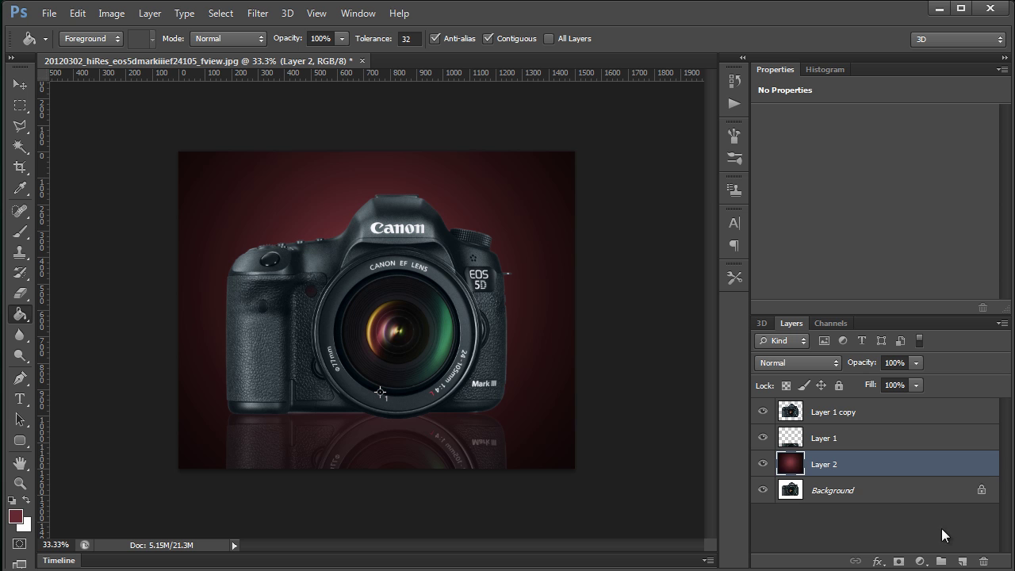
click(962, 561)
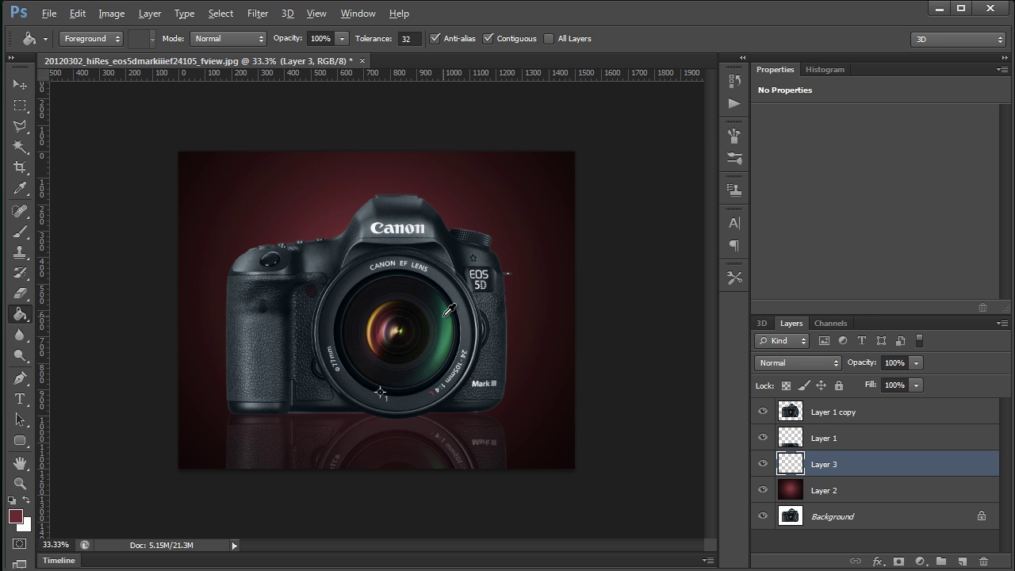
drag(449, 307, 446, 316)
click(229, 193)
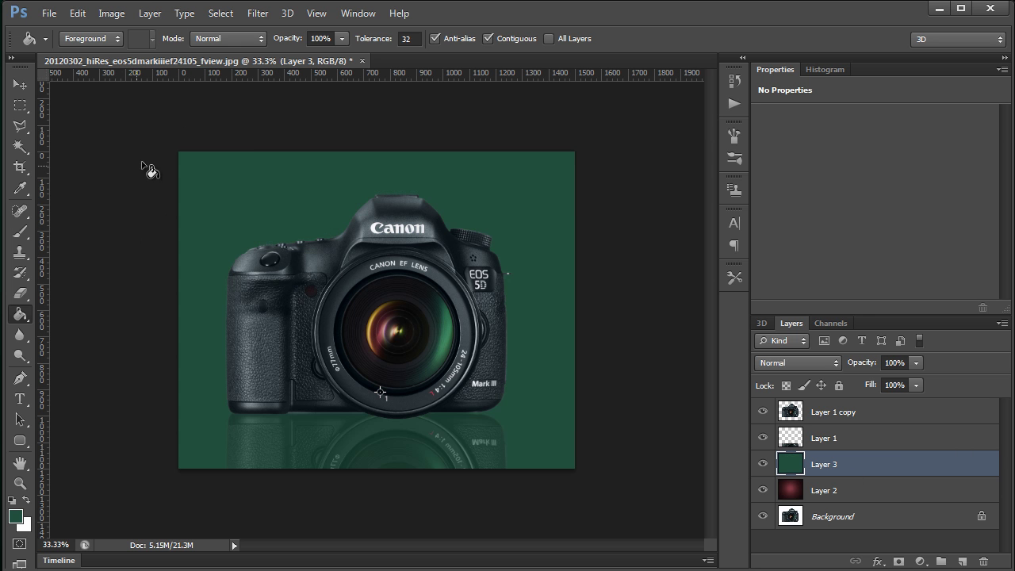
click(252, 14)
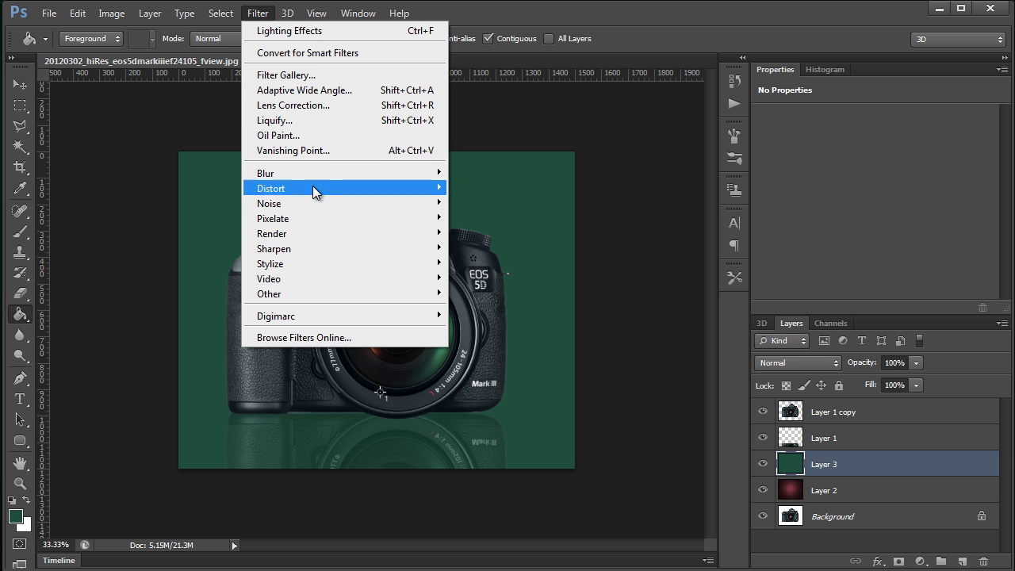
Light green Layer 3 with a point light at intensity 38 and a smaller radius
mouse_move(390, 233)
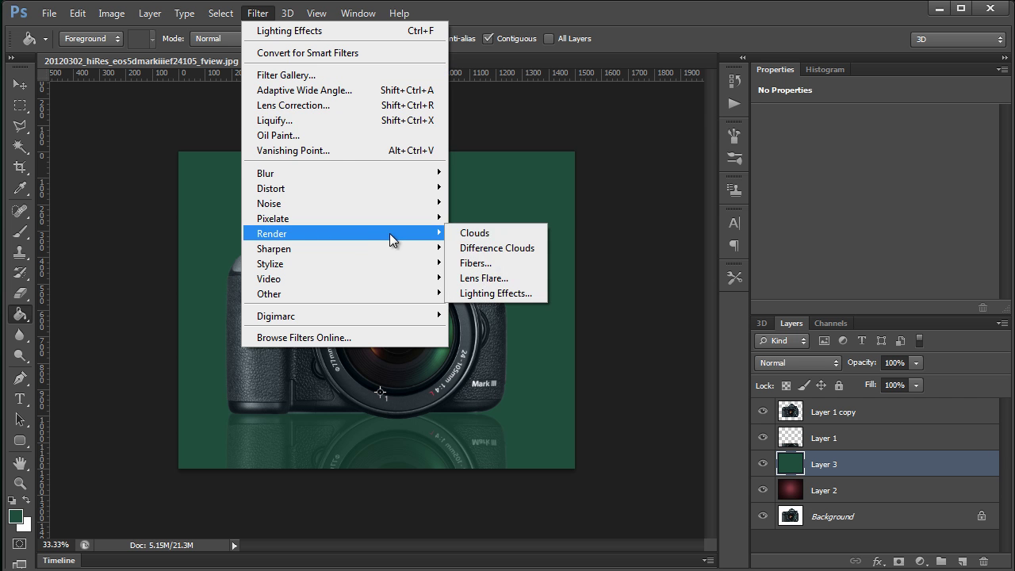
click(484, 295)
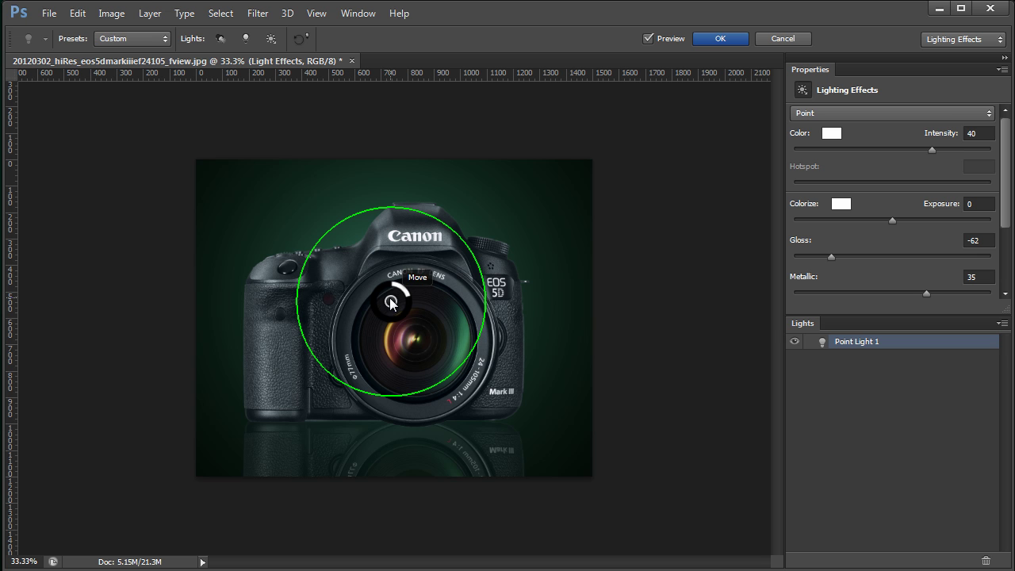
drag(404, 299, 376, 377)
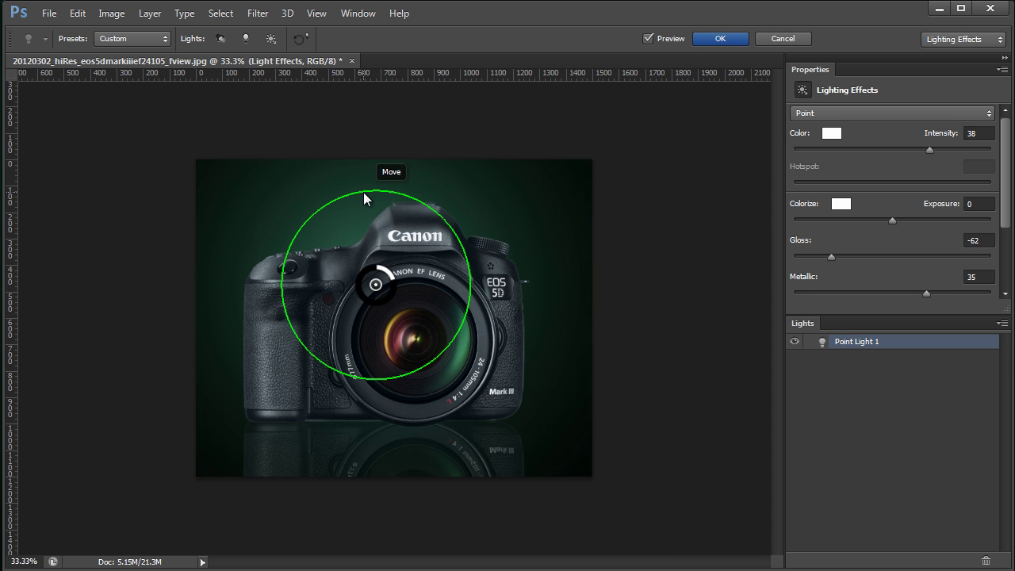
drag(365, 191, 368, 209)
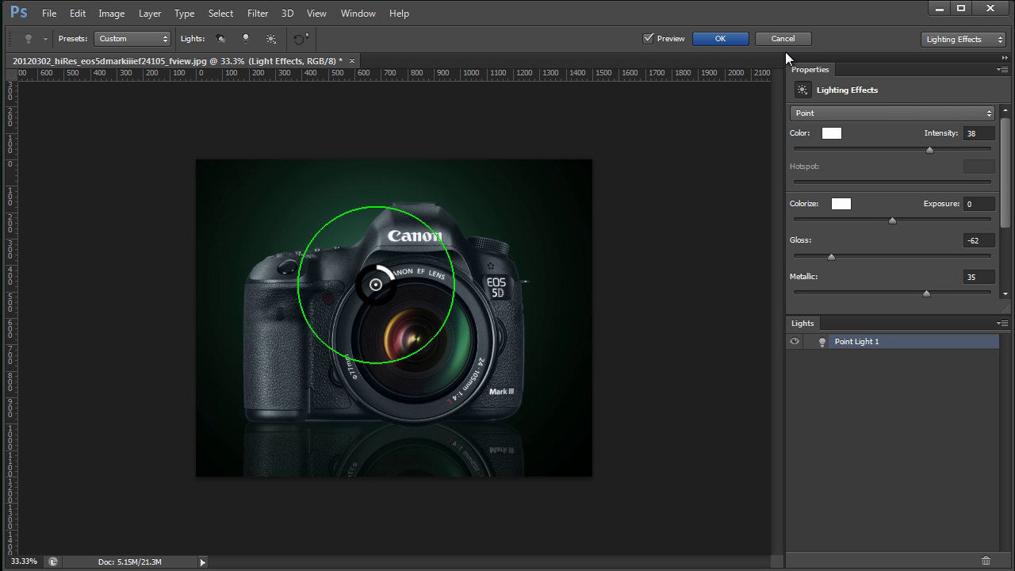
click(725, 40)
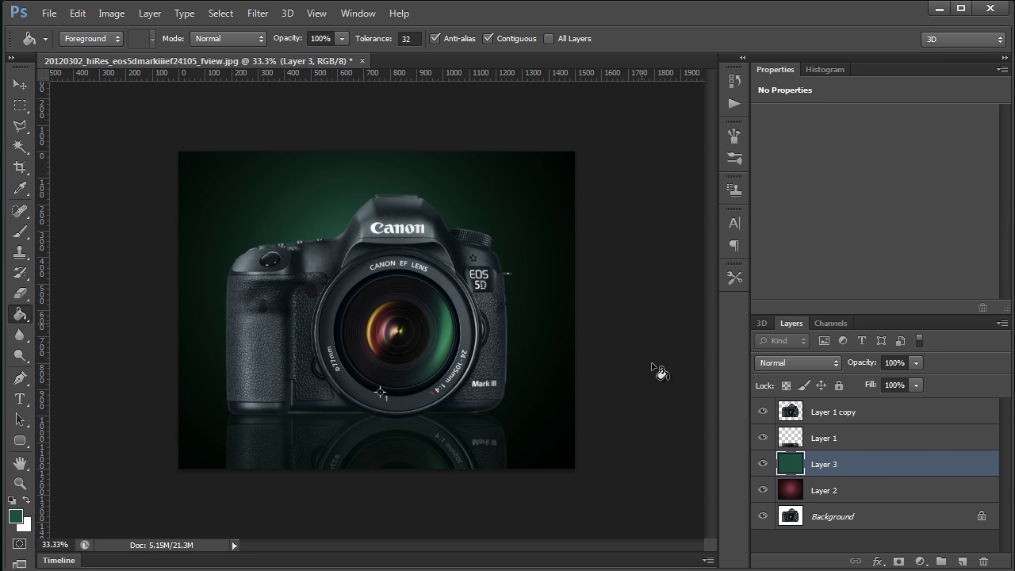
Add a new Layer 4 and switch to the Elliptical Marquee tool
click(962, 561)
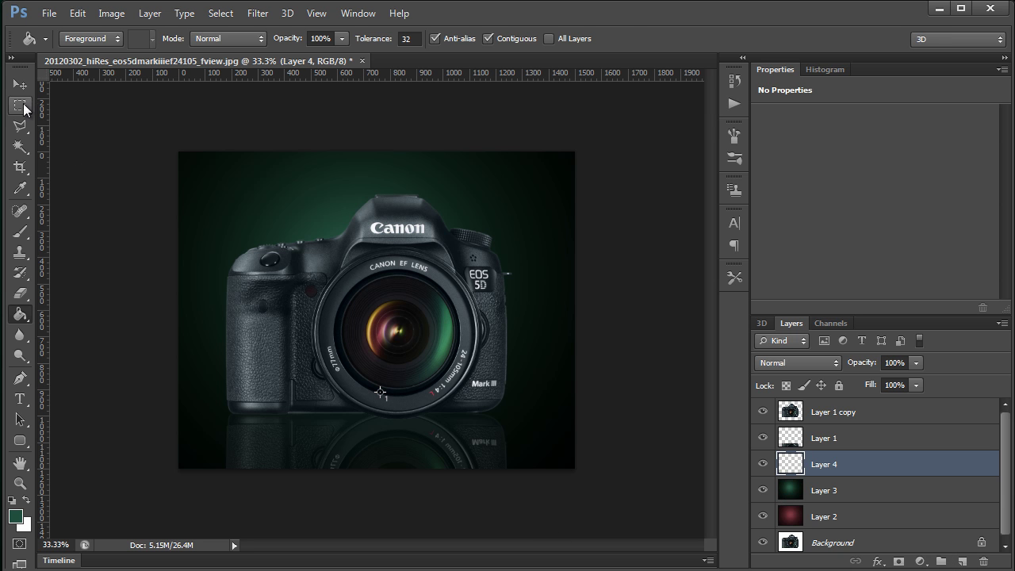
click(24, 106)
right_click(21, 107)
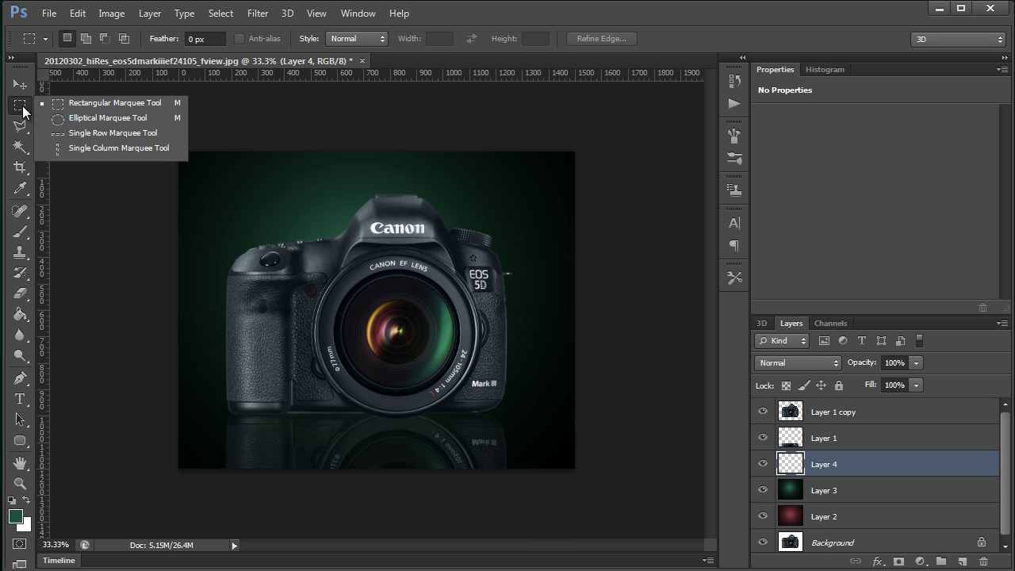
click(87, 118)
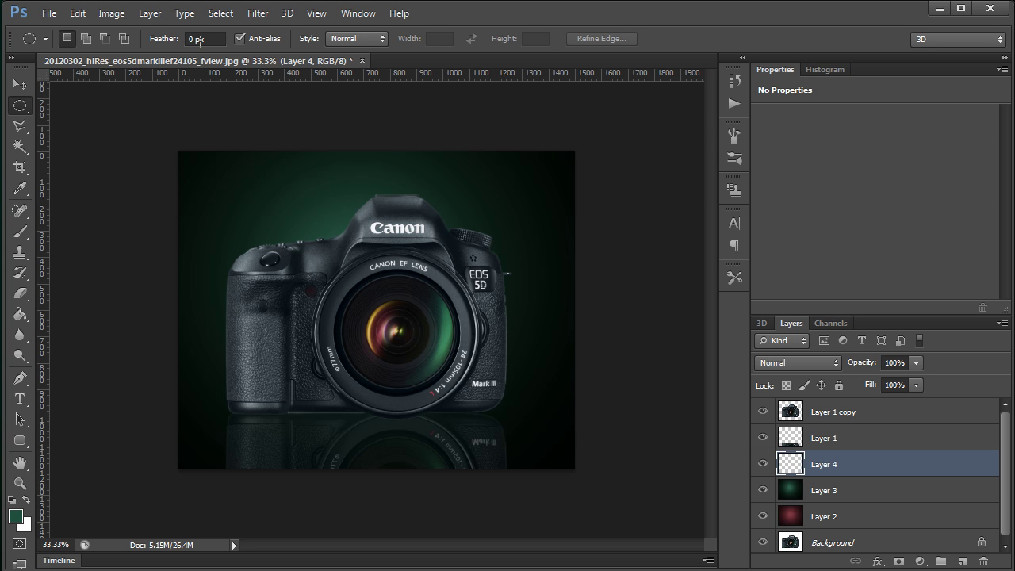
Set the marquee feather to 20 px and draw an oval selection under the camera's base
double_click(195, 39)
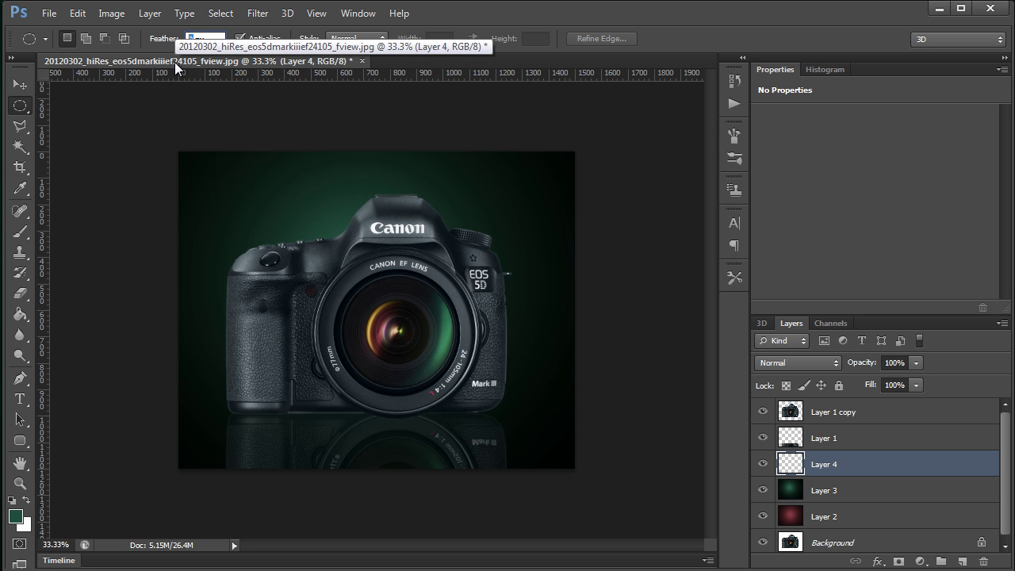
text(50)
key(Return)
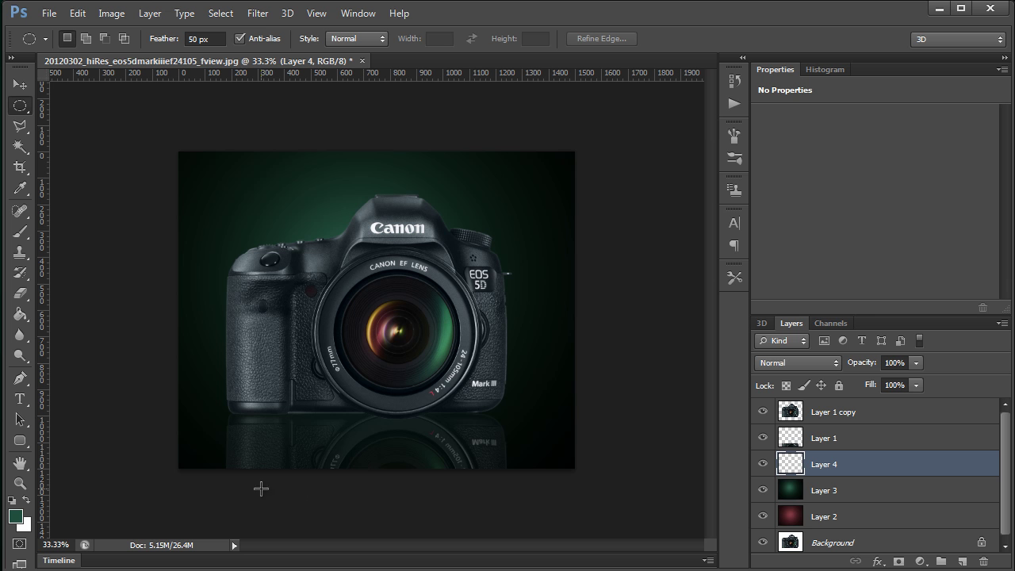
drag(229, 406, 500, 419)
click(421, 318)
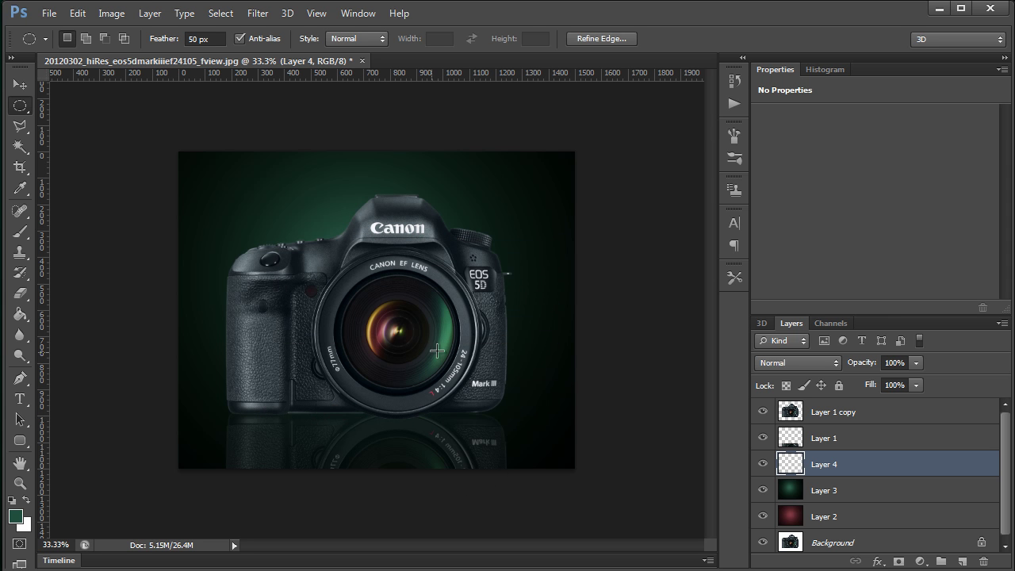
double_click(197, 38)
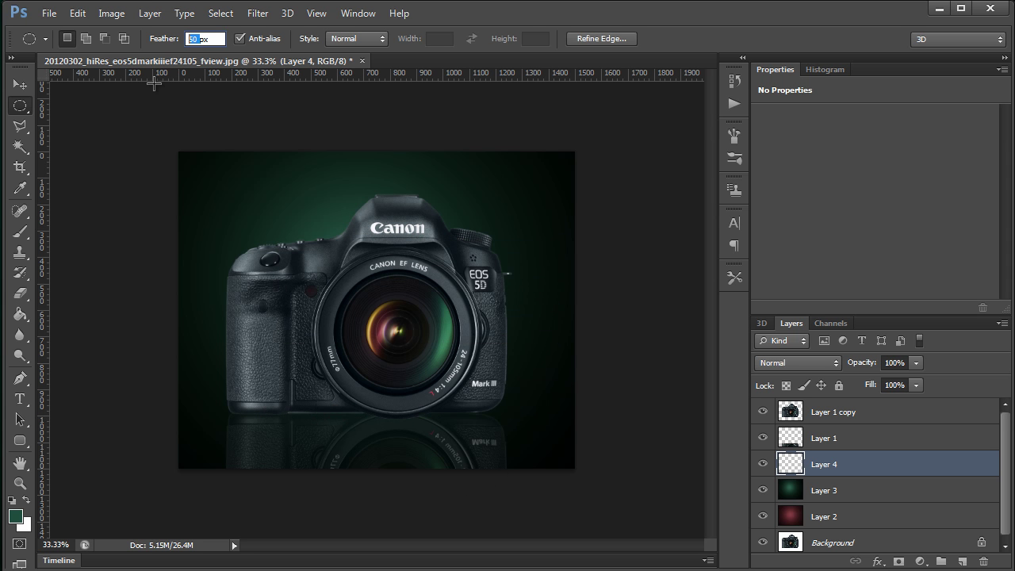
text(20)
key(Return)
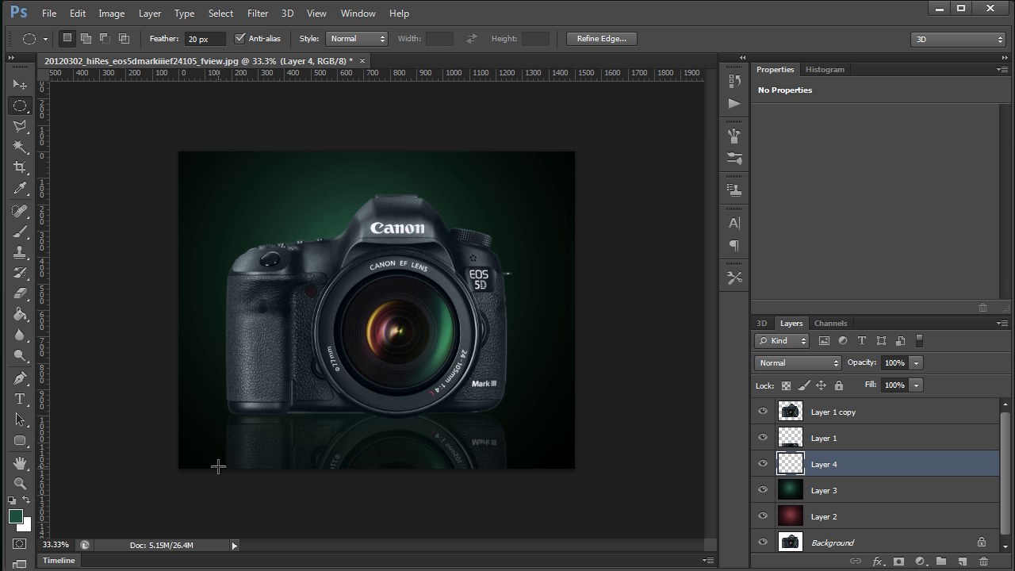
drag(230, 407, 507, 419)
Set the foreground colour to near-black #101211 and switch to a 300 px brush
click(15, 516)
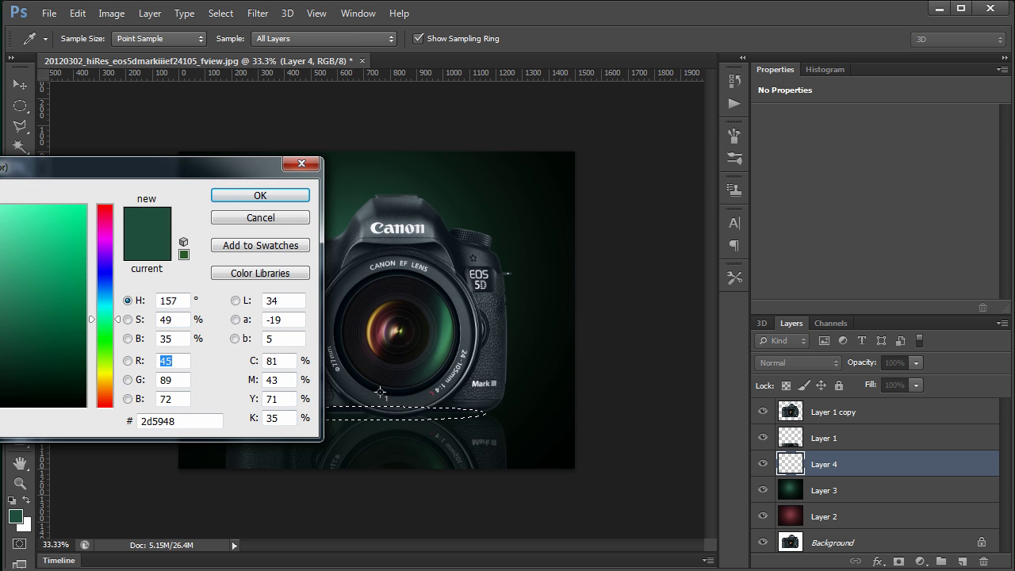
click(380, 392)
click(257, 198)
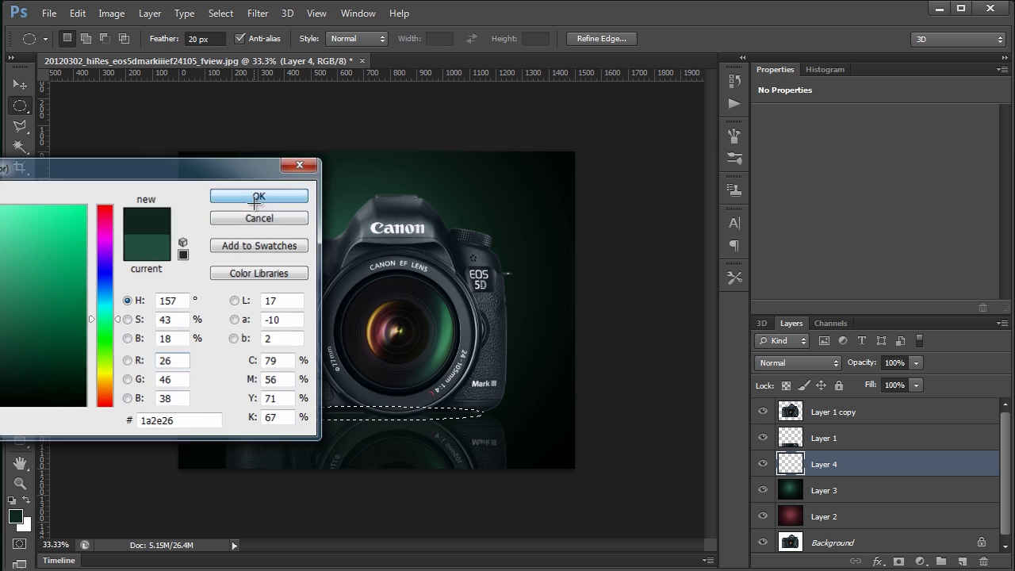
key(b)
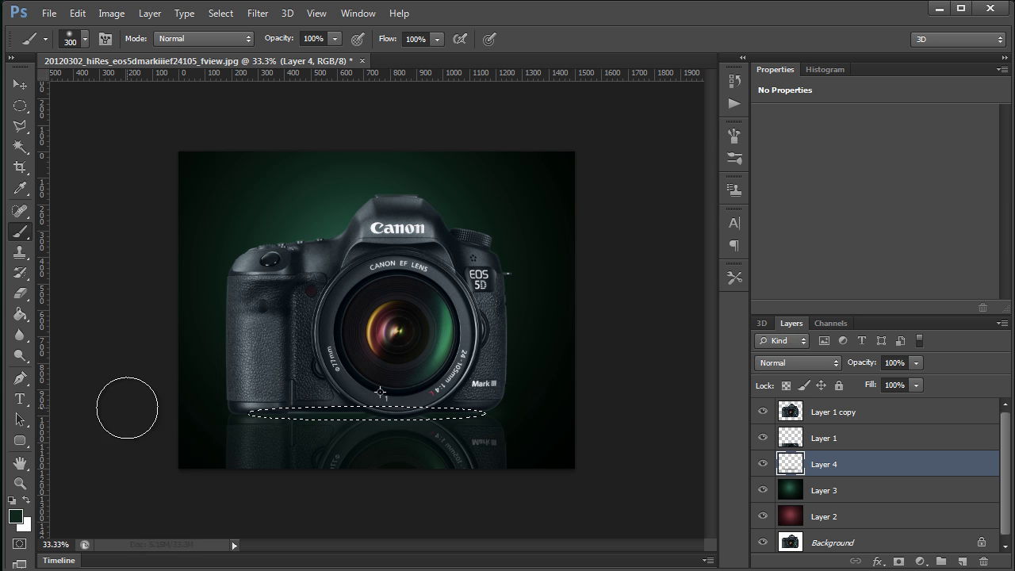
click(16, 517)
drag(65, 359, 2, 406)
click(258, 197)
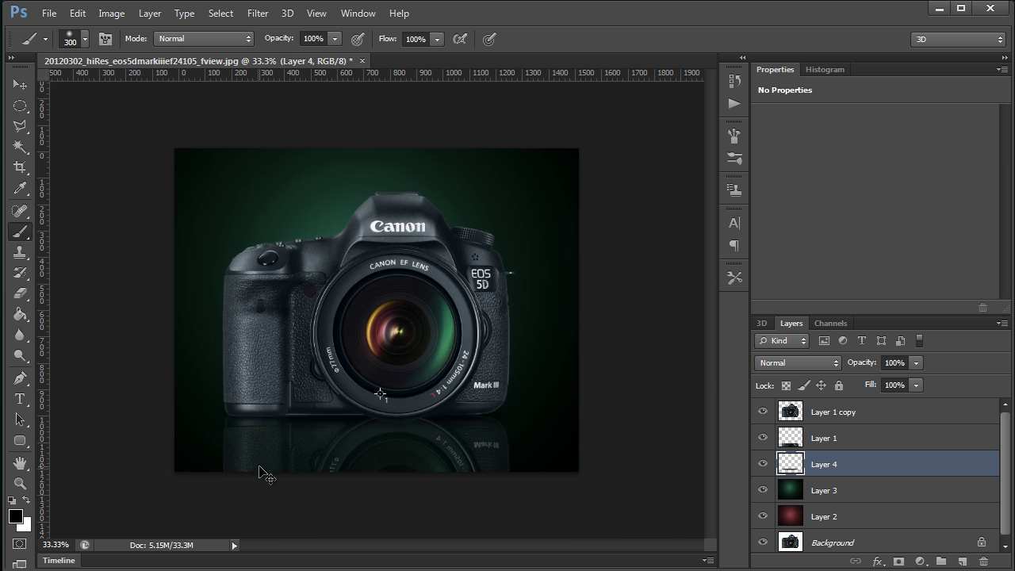
Make Layer 1 copy the active layer and deselect the oval selection under the camera base
key(ctrl+plus)
key(ctrl+plus)
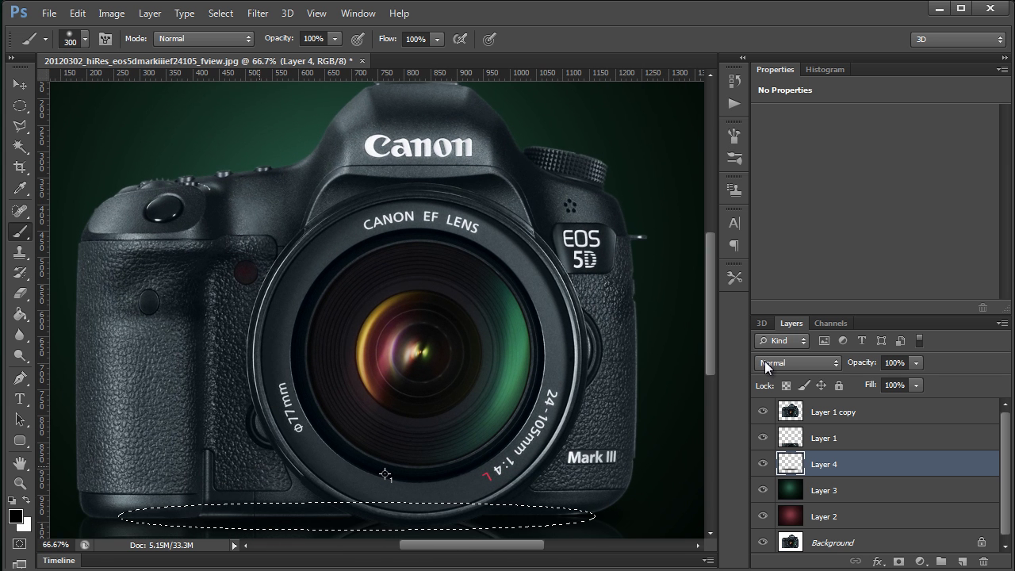
drag(716, 349, 709, 384)
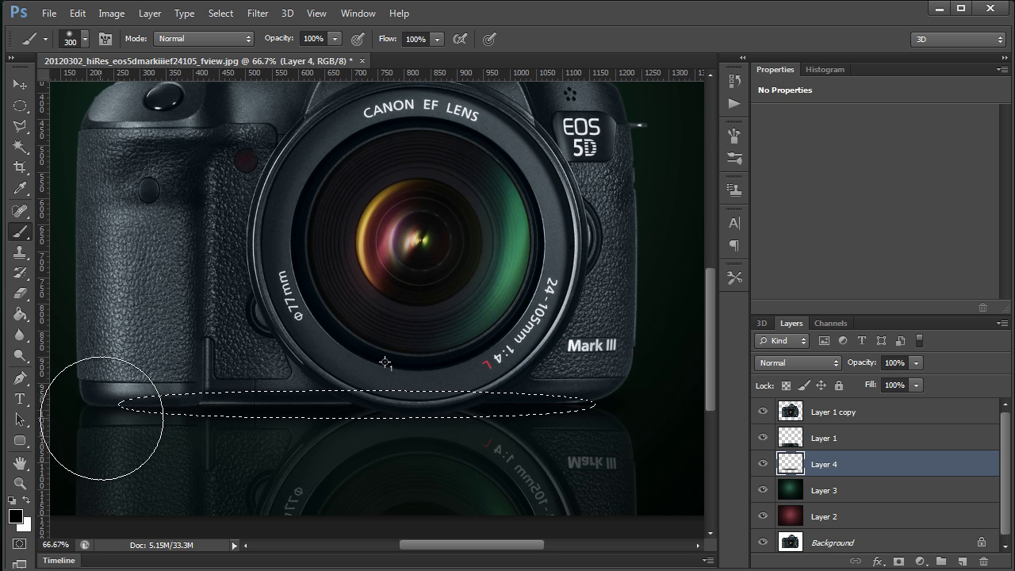
click(873, 447)
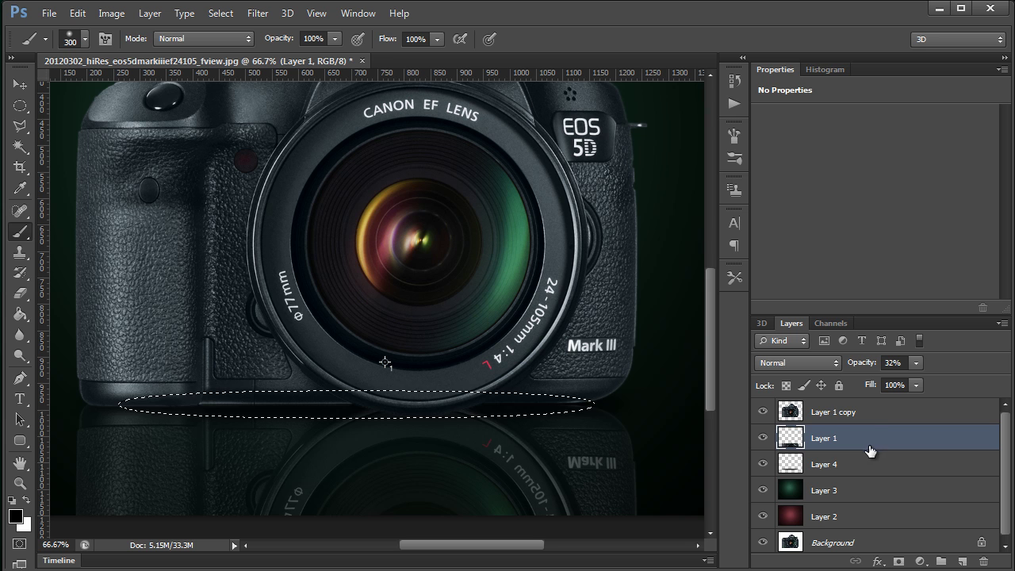
click(873, 419)
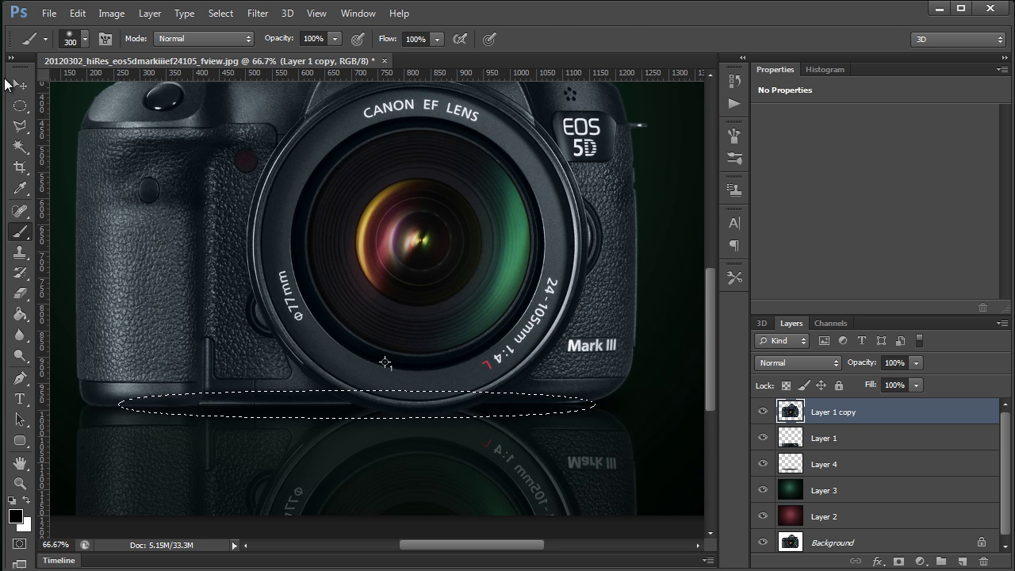
click(21, 108)
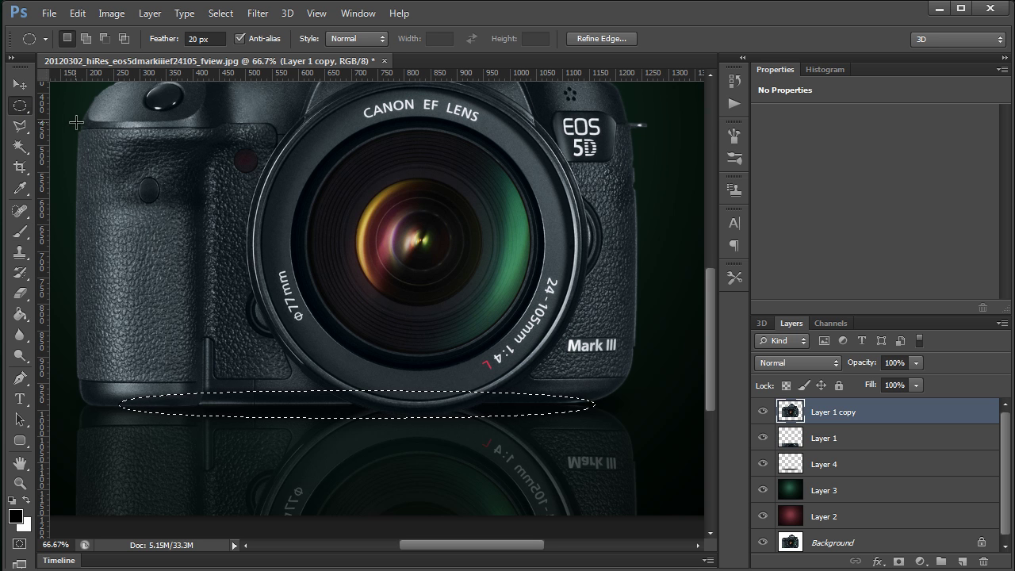
key(ctrl+d)
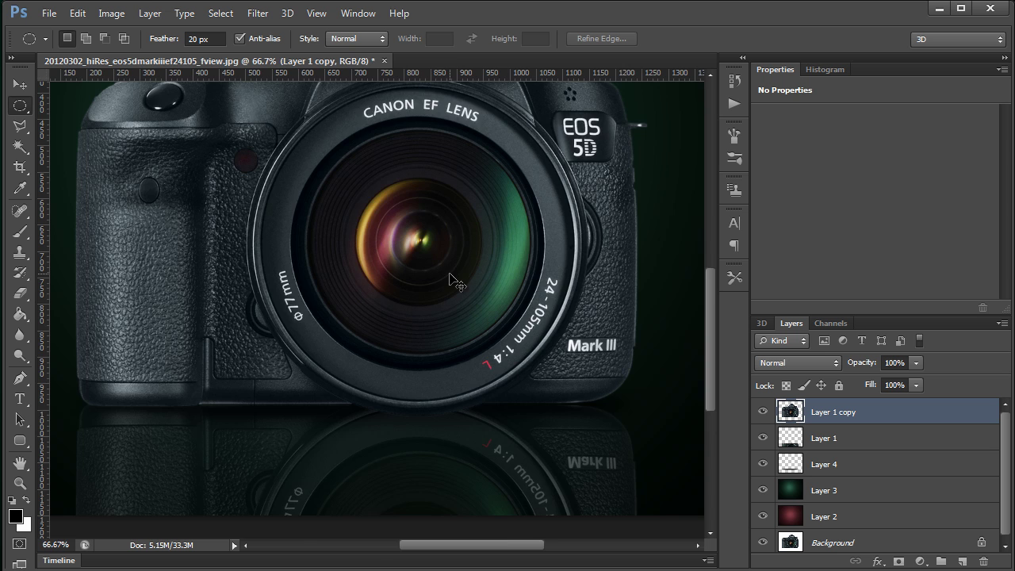
key(ctrl+minus)
key(ctrl+minus)
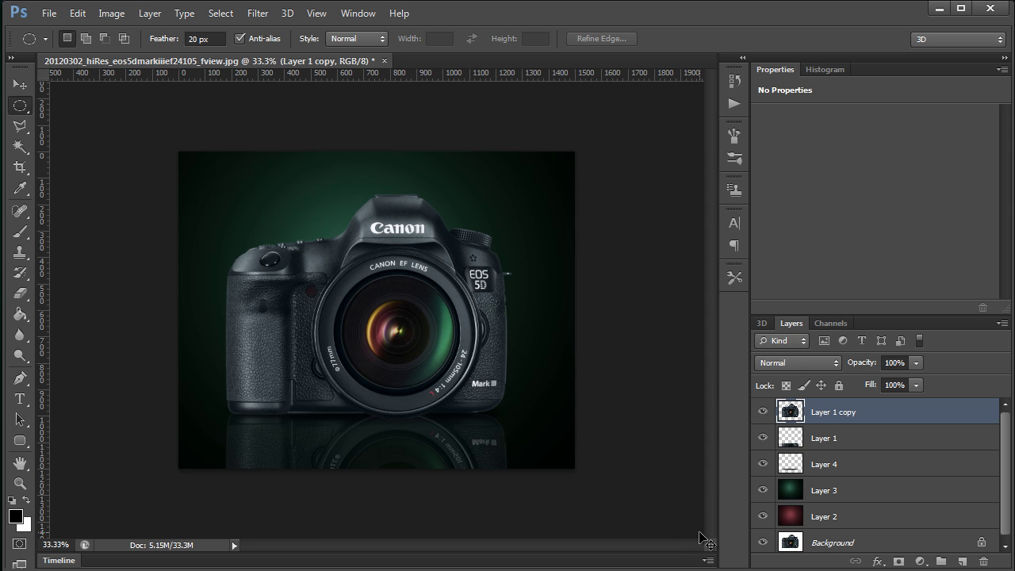
key(ctrl+plus)
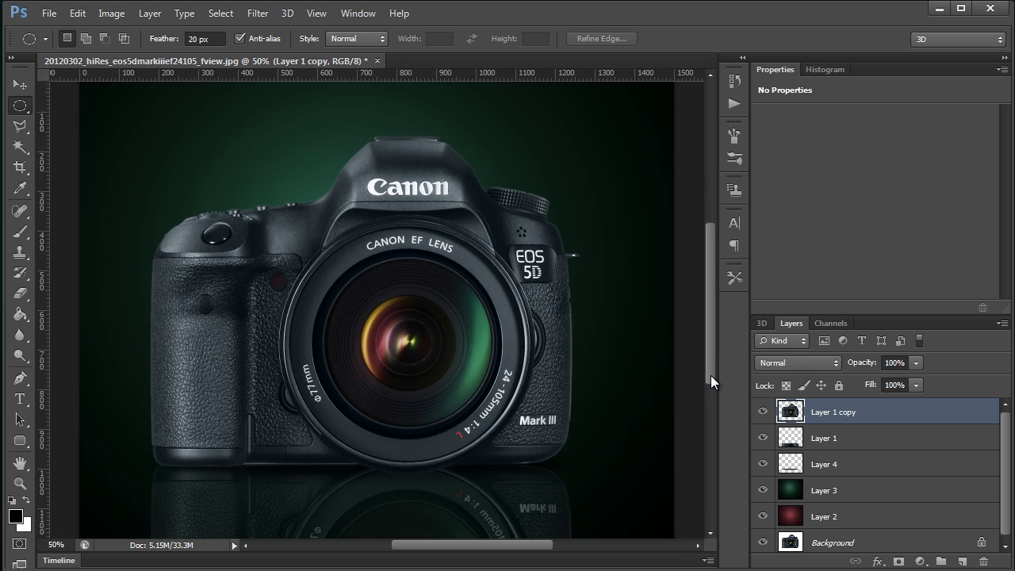
drag(712, 375, 713, 382)
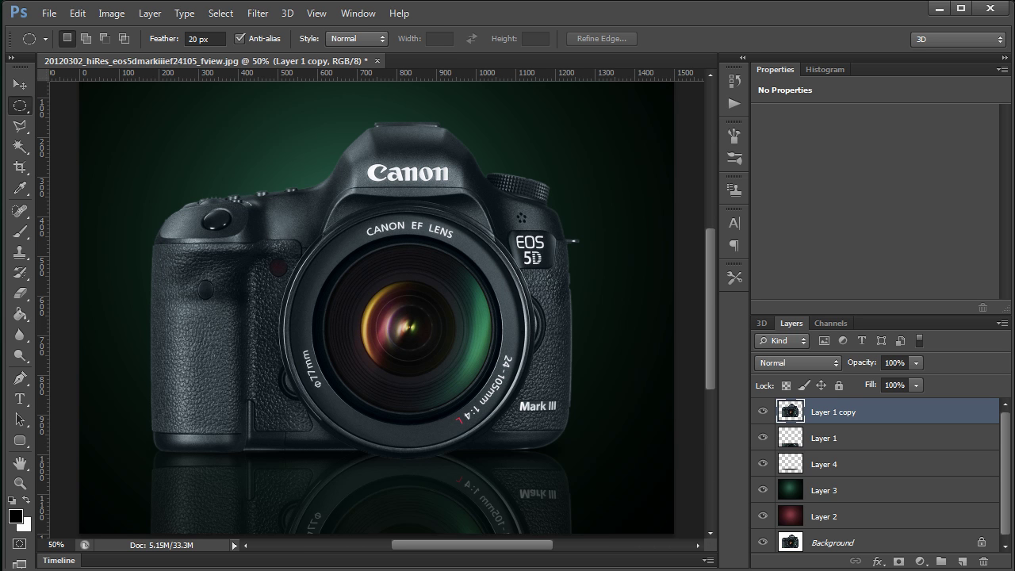
alt+click(763, 544)
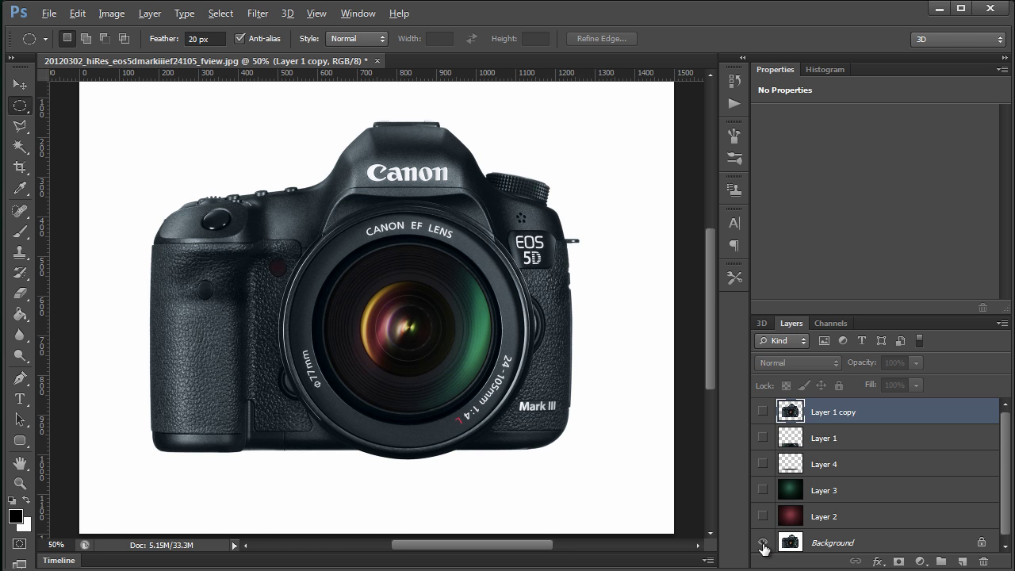
alt+click(763, 544)
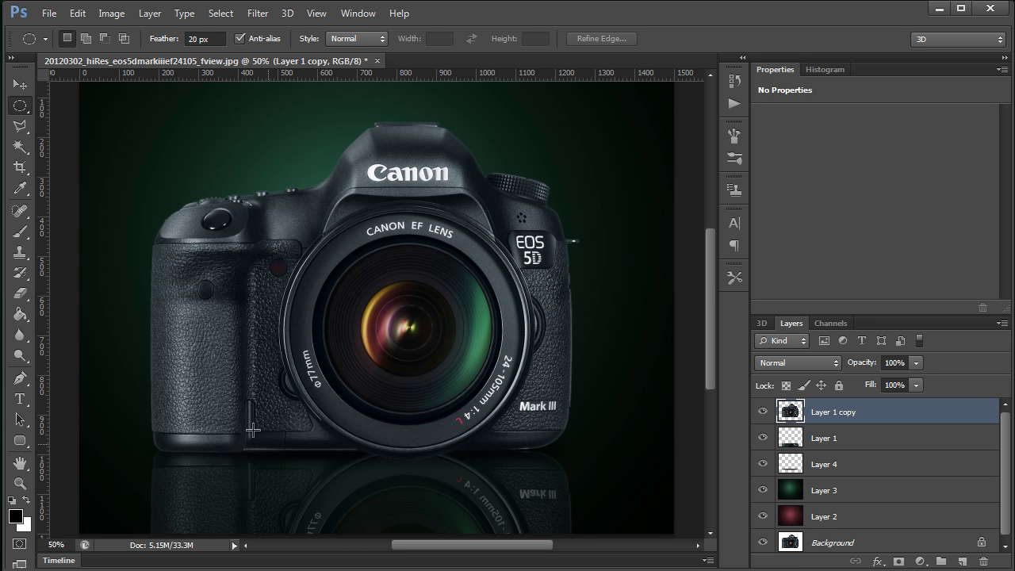
Lighten the camera's bottom edge with the Dodge tool at a 70 brush size
drag(21, 354, 70, 362)
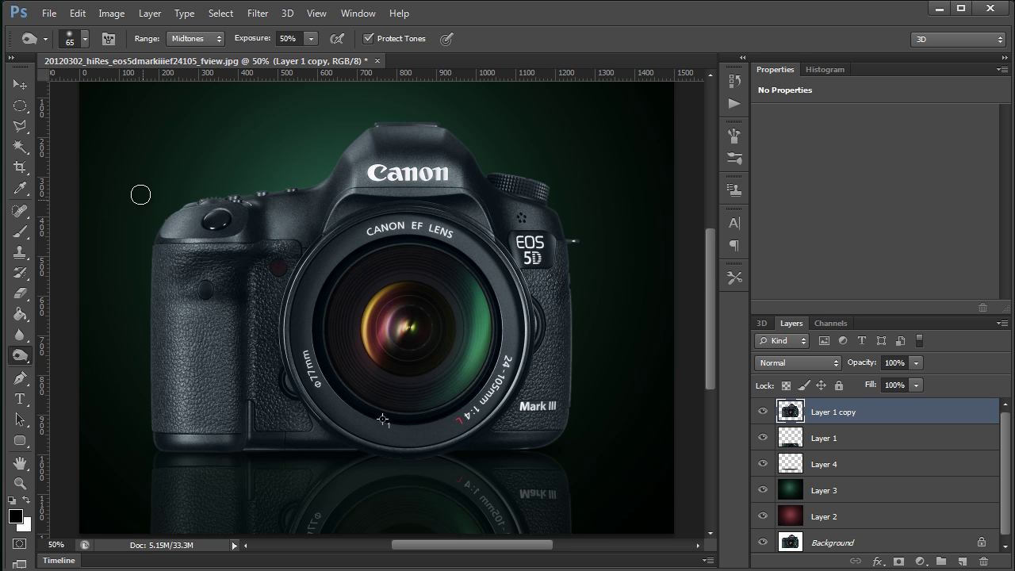
key(bracketright)
key(bracketright)
key(bracketright)
key(bracketright)
key(bracketright)
key(bracketright)
key(bracketright)
key(bracketright)
key(bracketright)
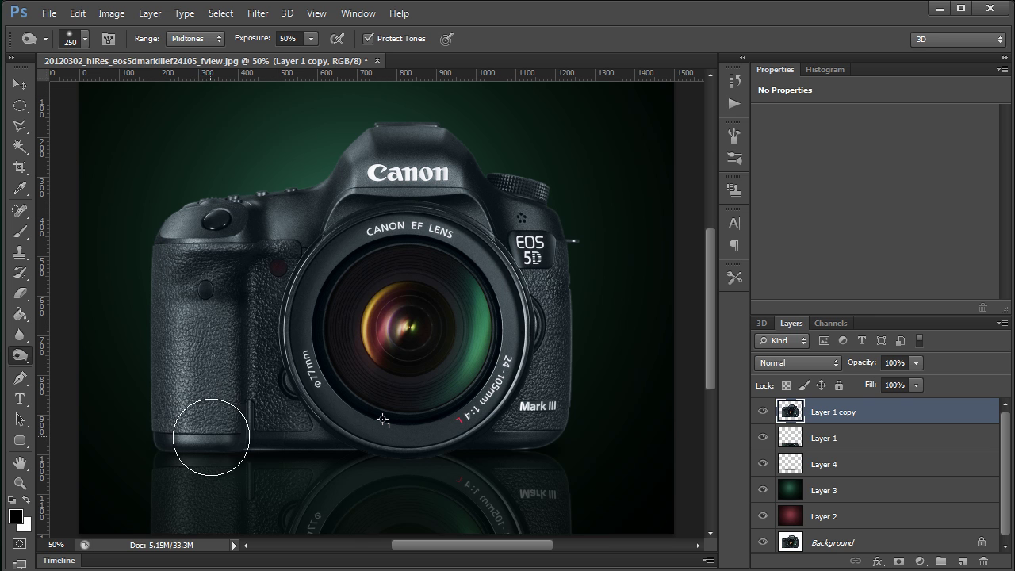
key(bracketright)
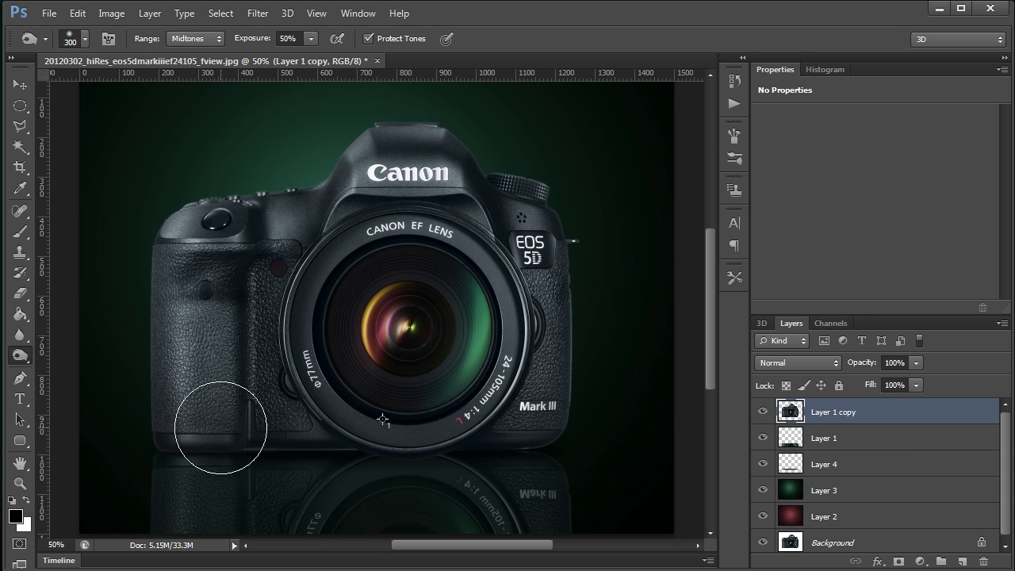
key(bracketleft)
key(bracketleft)
key(bracketleft)
key(bracketleft)
key(bracketleft)
key(bracketleft)
key(bracketleft)
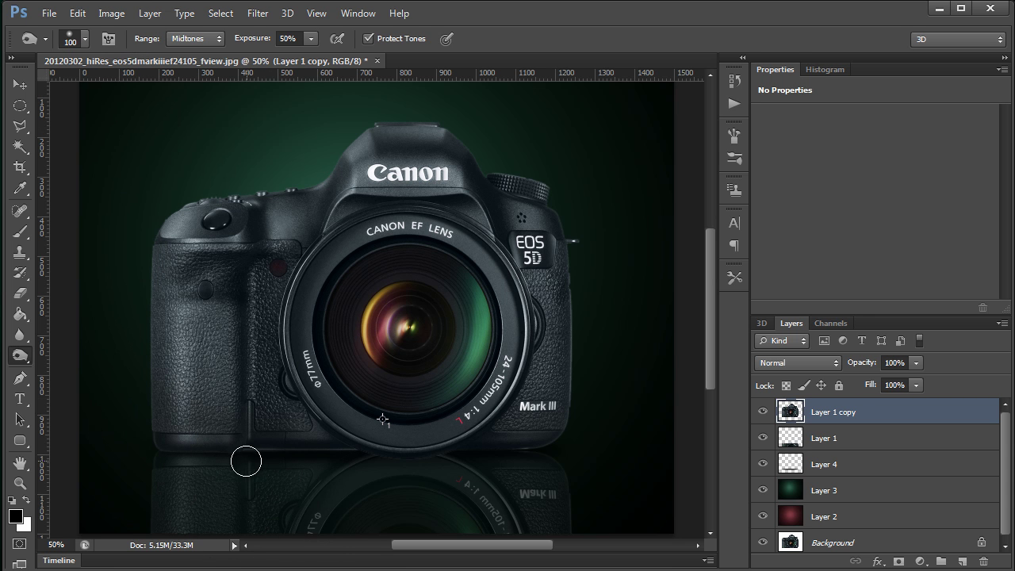
key(bracketleft)
key(bracketleft)
mouse_move(266, 452)
mouse_down()
mouse_move(239, 454)
mouse_move(357, 455)
mouse_move(239, 454)
mouse_up()
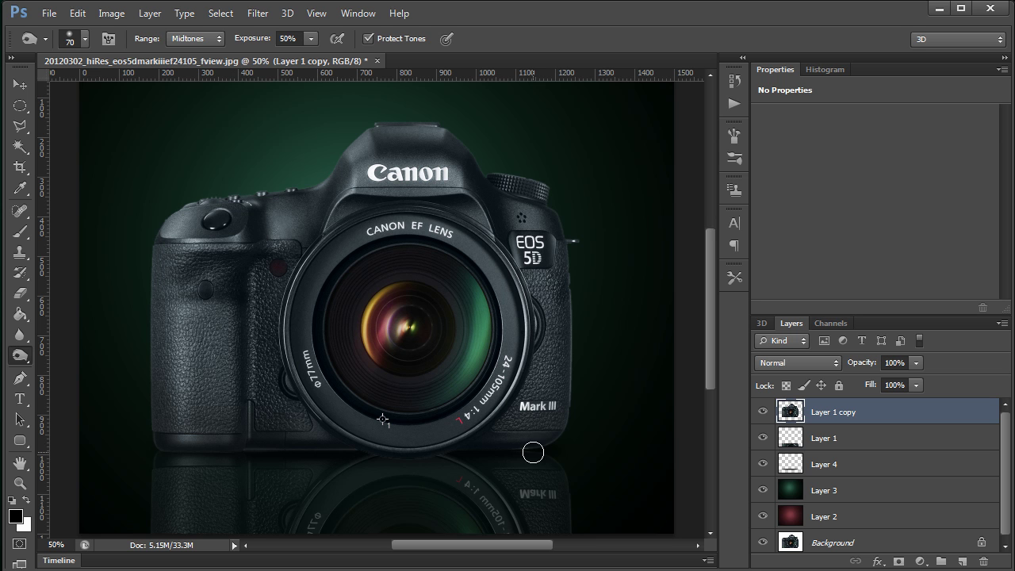